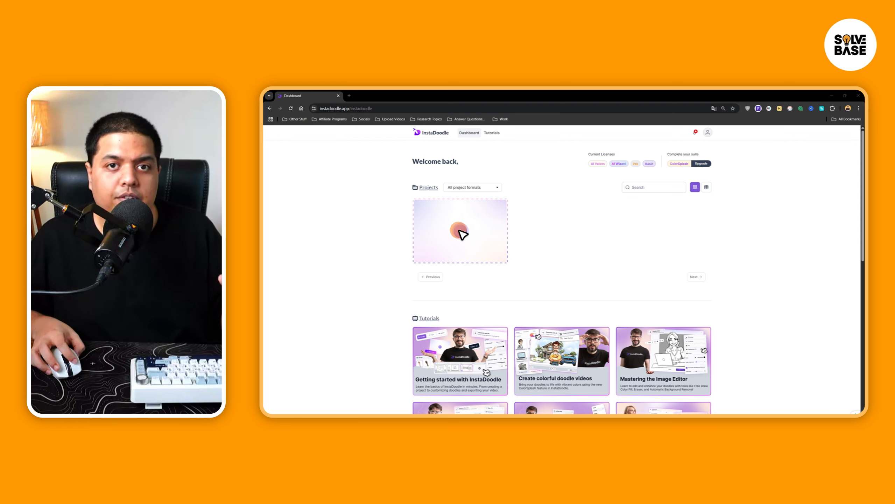
Create a new project using the AI Wizard mode and proceed to its script setup.
left_click(459, 231)
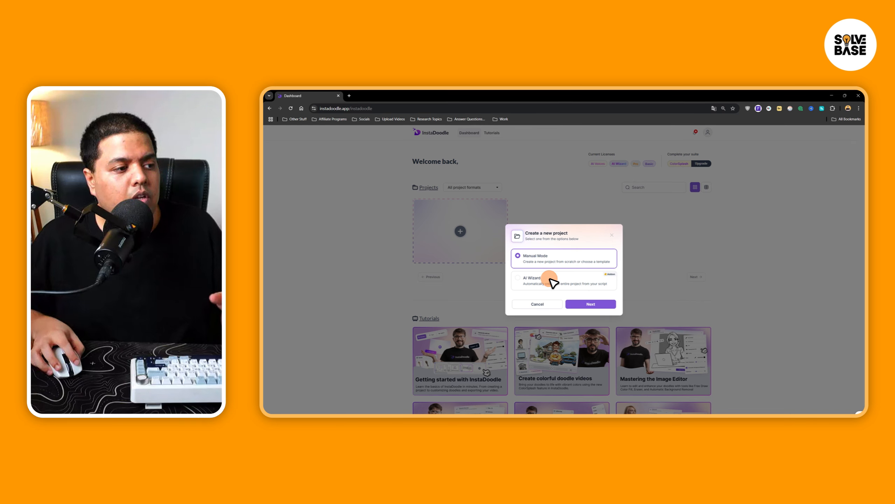
left_click(551, 281)
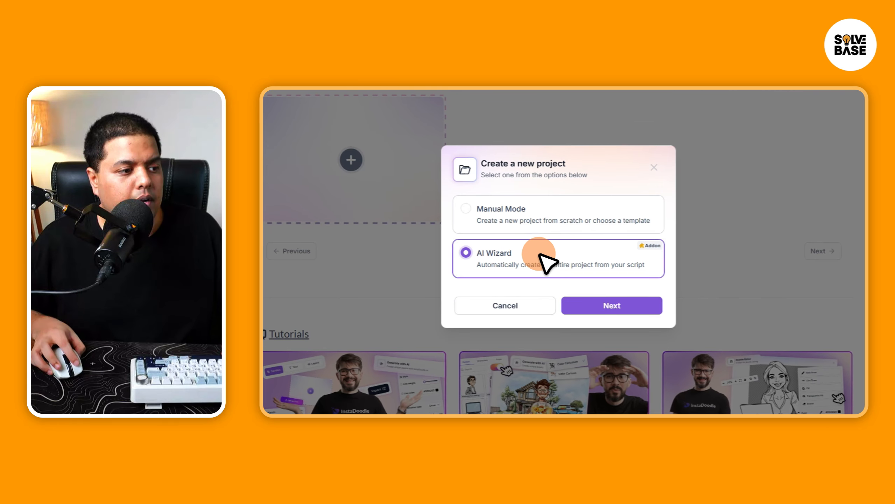
left_click(606, 306)
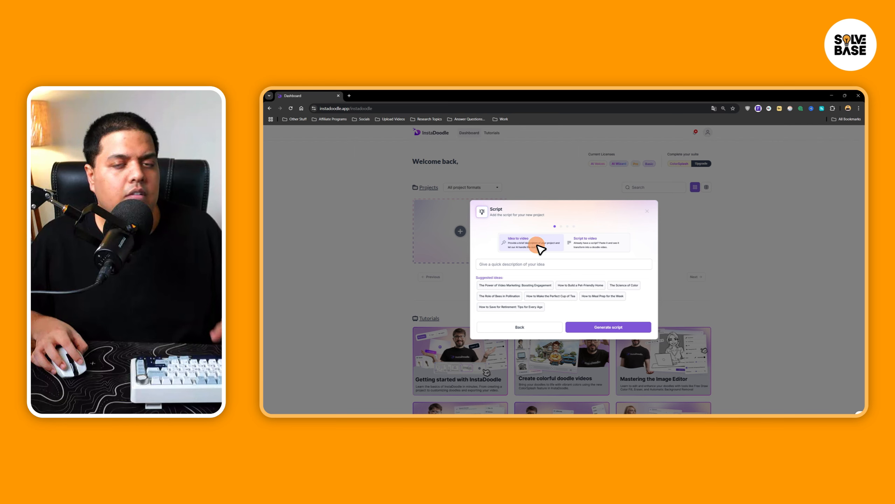
left_click(512, 264)
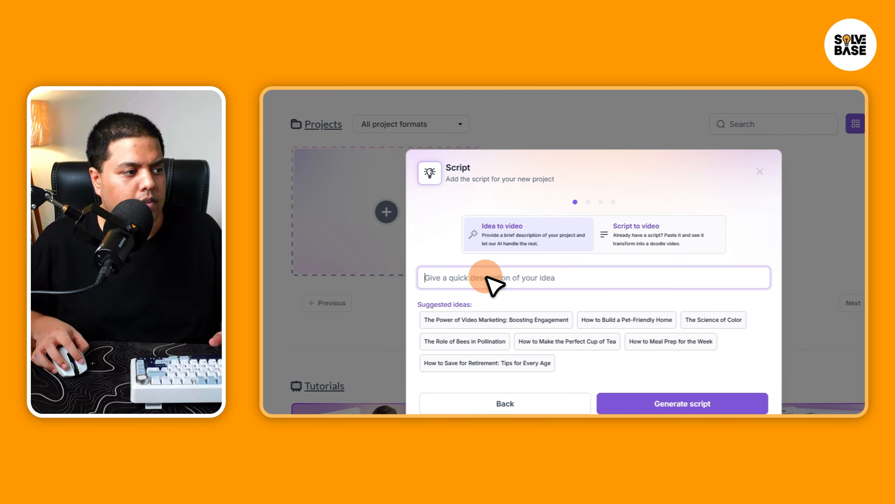
left_click(638, 228)
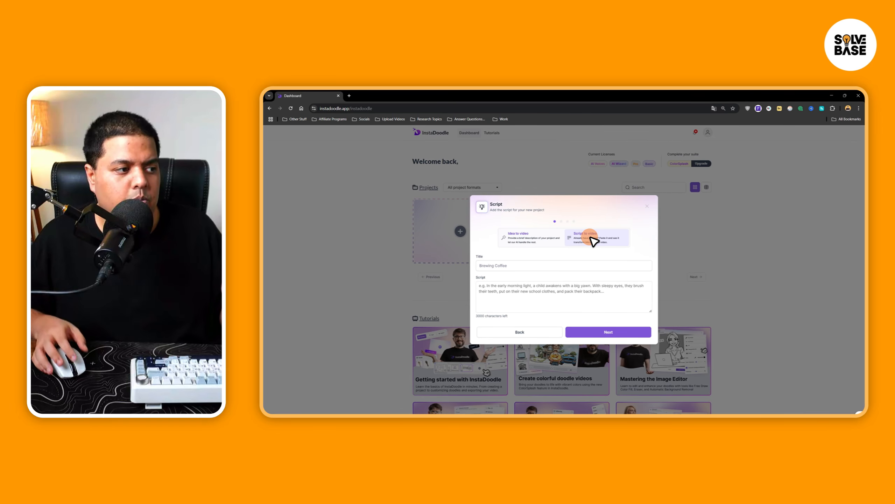
left_click(503, 285)
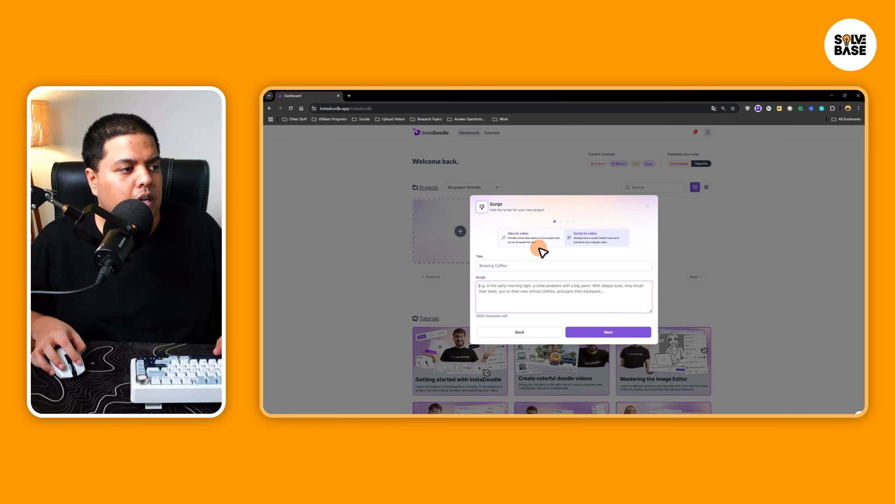
left_click(523, 243)
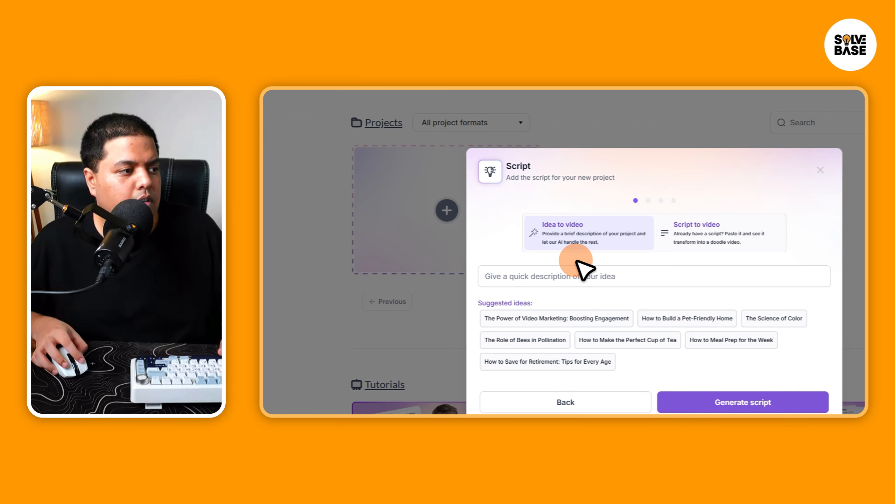
Generate a script from the suggested idea "How to Build a Pet-Friendly Home".
left_click(509, 261)
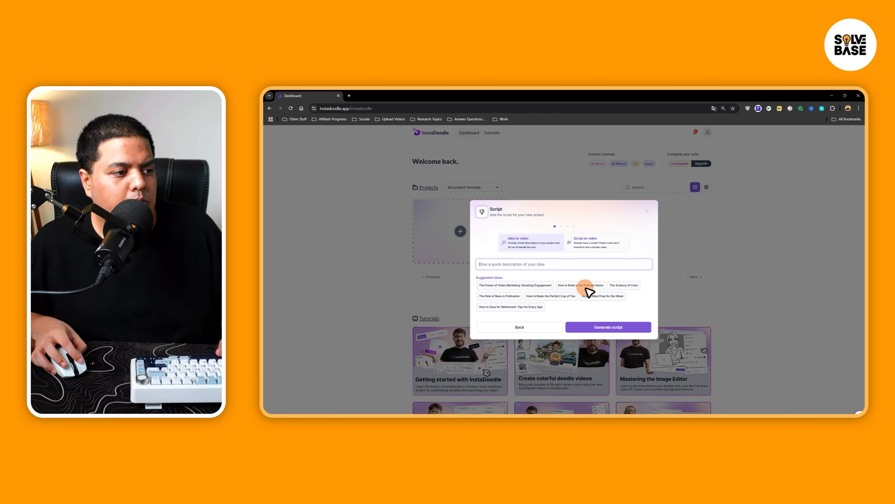
left_click(588, 289)
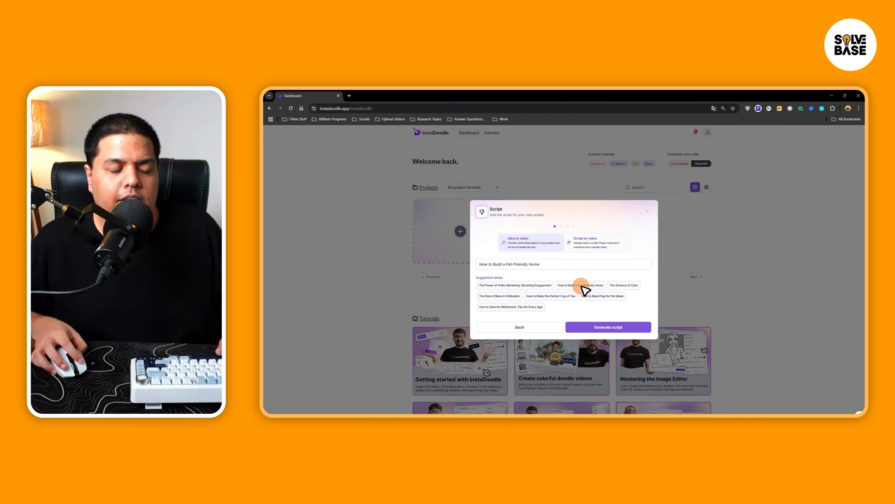
left_click(607, 330)
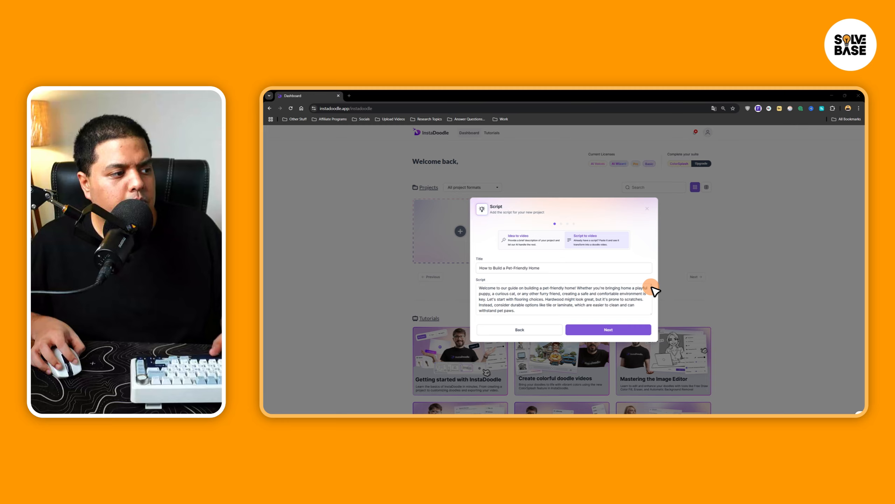
Read through the generated script and accept it to proceed to the slide review.
left_click_drag(651, 287, 649, 307)
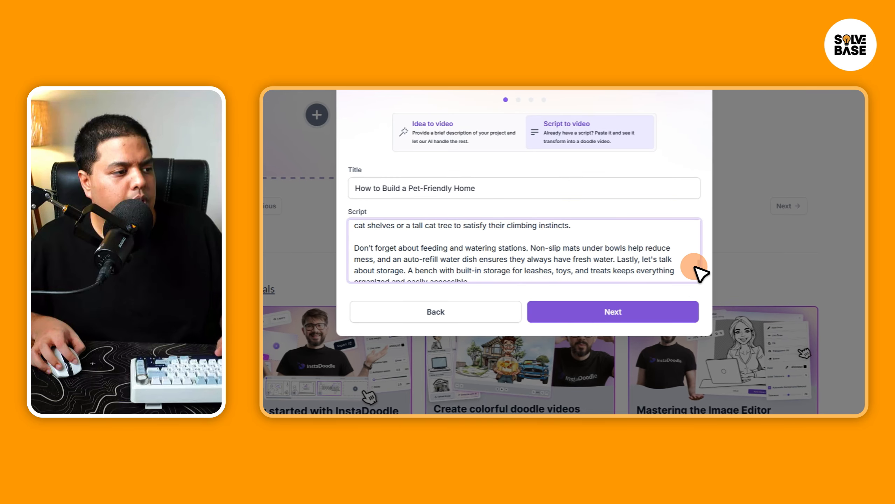
left_click_drag(694, 267, 704, 224)
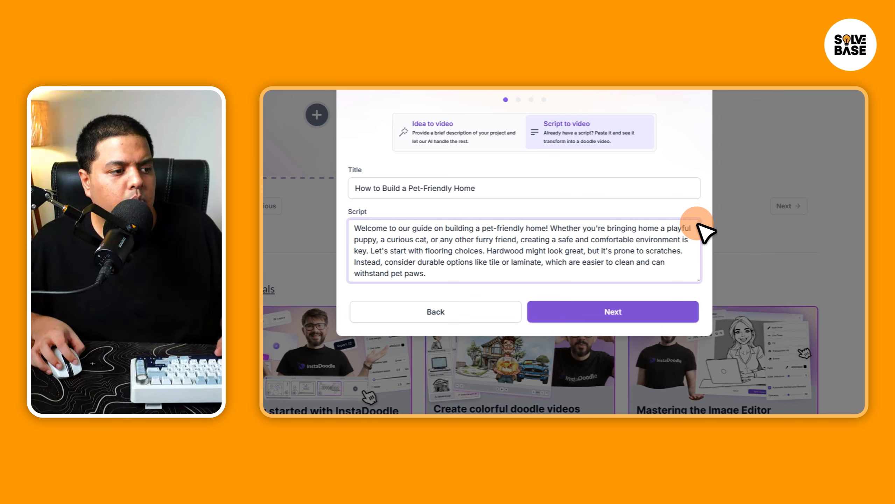
left_click(507, 262)
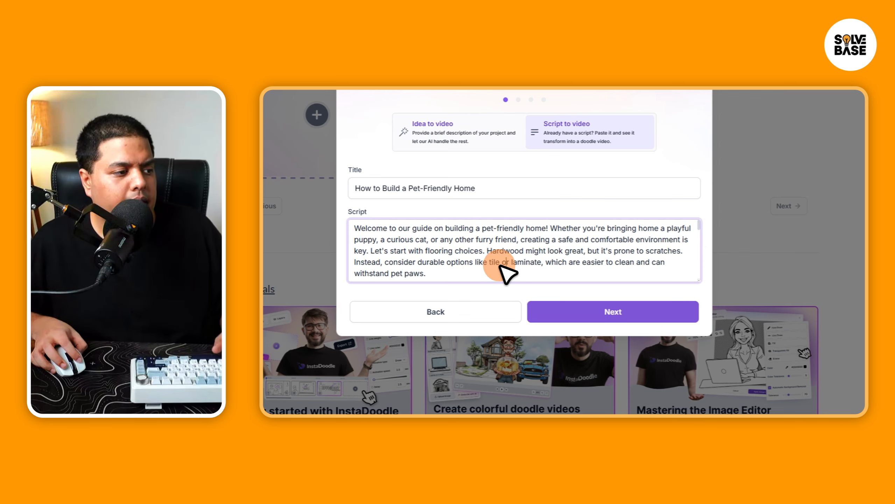
left_click(424, 273)
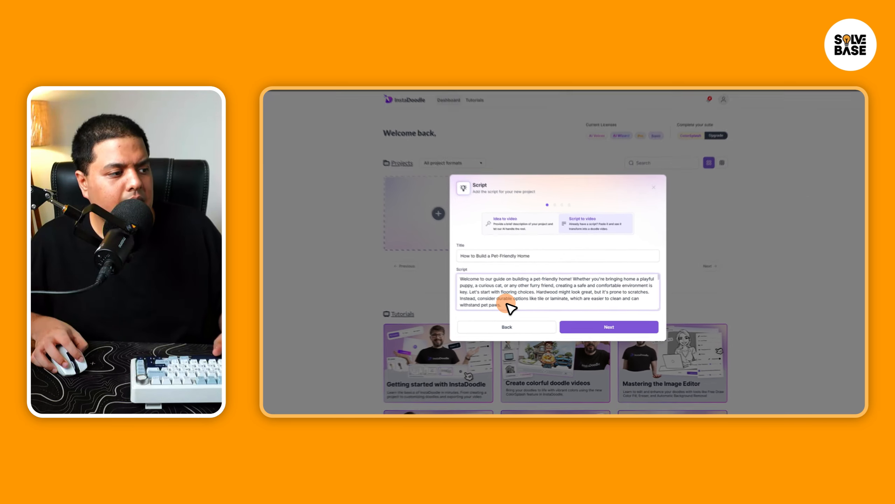
key("BackSpace")
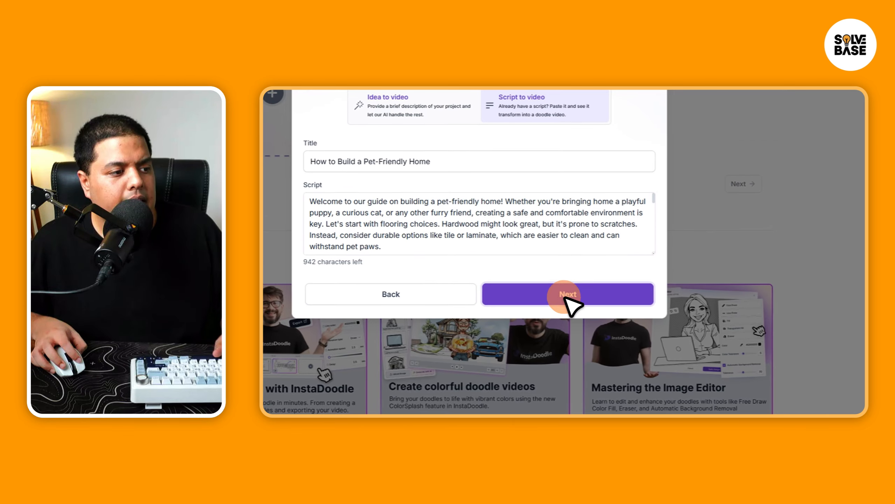
left_click(566, 297)
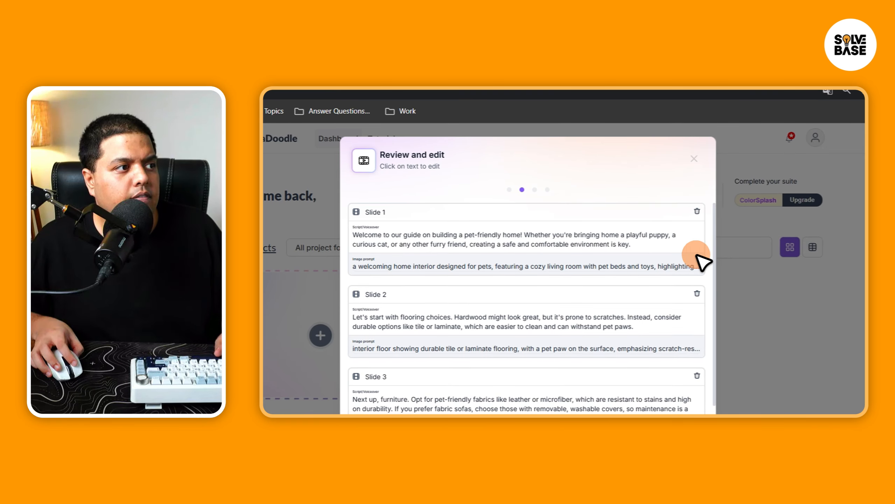
Examine the slides' scripts and image prompts, opening slide 1's voiceover text and image prompt for editing.
left_click_drag(383, 283, 712, 329)
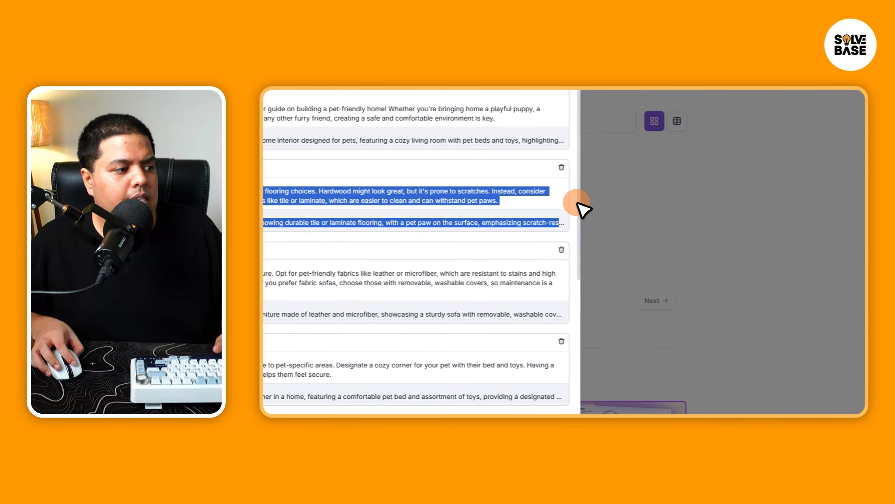
left_click_drag(577, 203, 576, 261)
left_click_drag(578, 214, 575, 419)
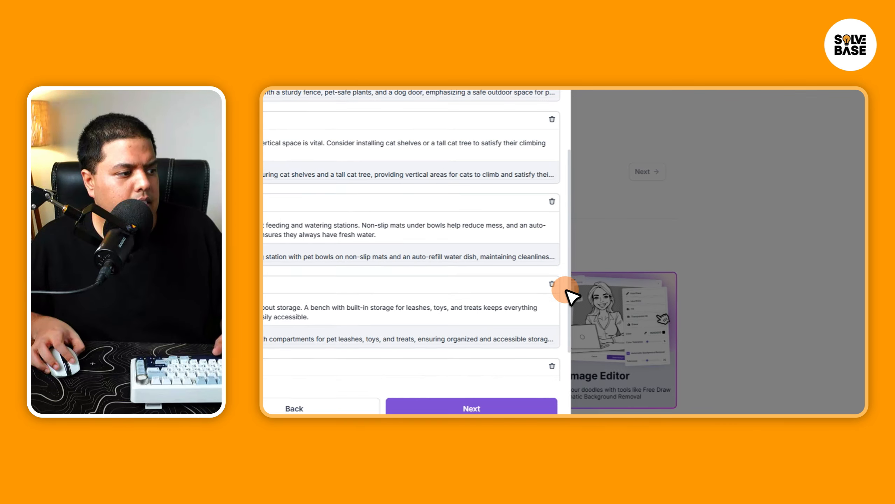
left_click_drag(565, 290, 571, 349)
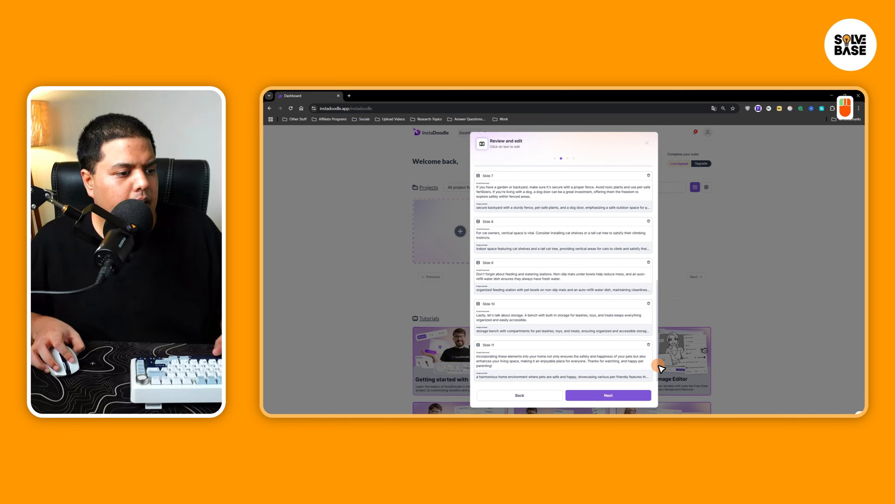
left_click_drag(660, 367, 658, 230)
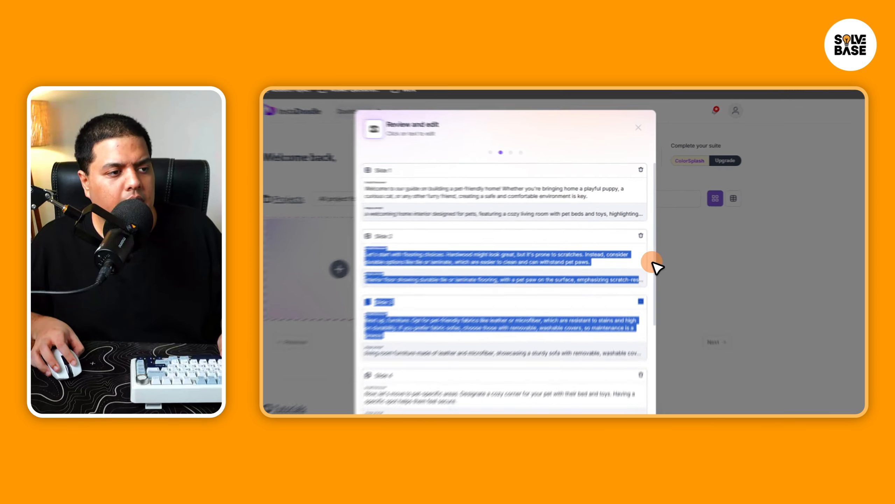
left_click(633, 195)
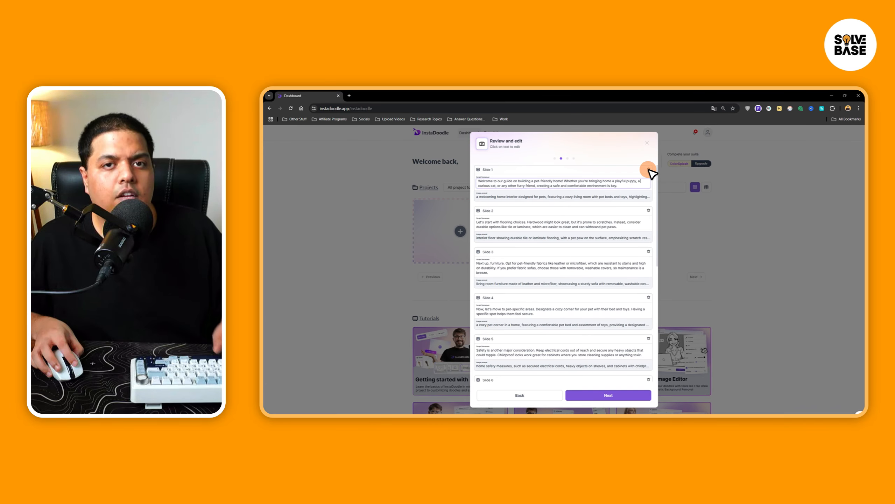
left_click(494, 195)
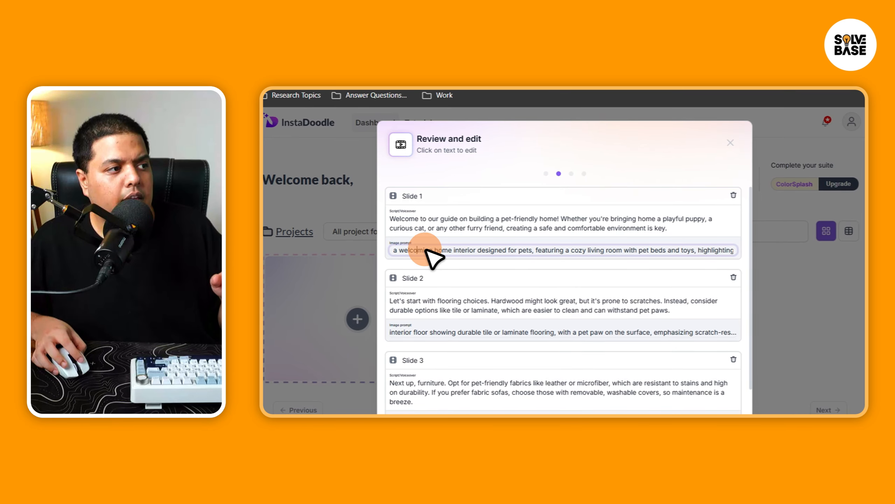
left_click_drag(698, 250, 729, 251)
left_click(684, 251)
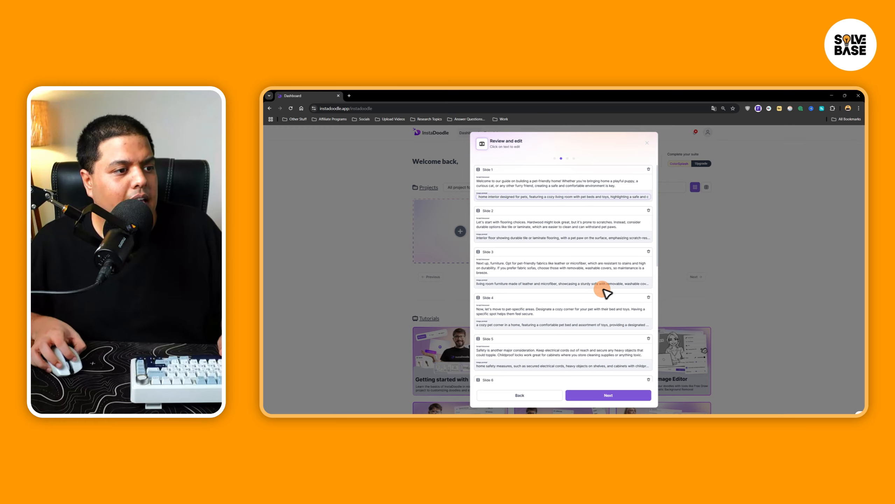
Check the remaining slides through slide 11 and accept the slide breakdown to continue to style and size.
left_click_drag(656, 242, 656, 304)
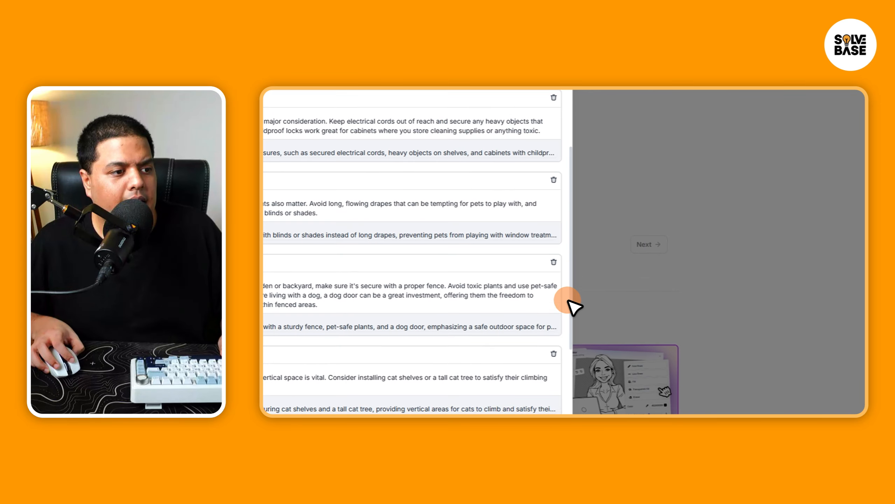
left_click_drag(567, 300, 566, 376)
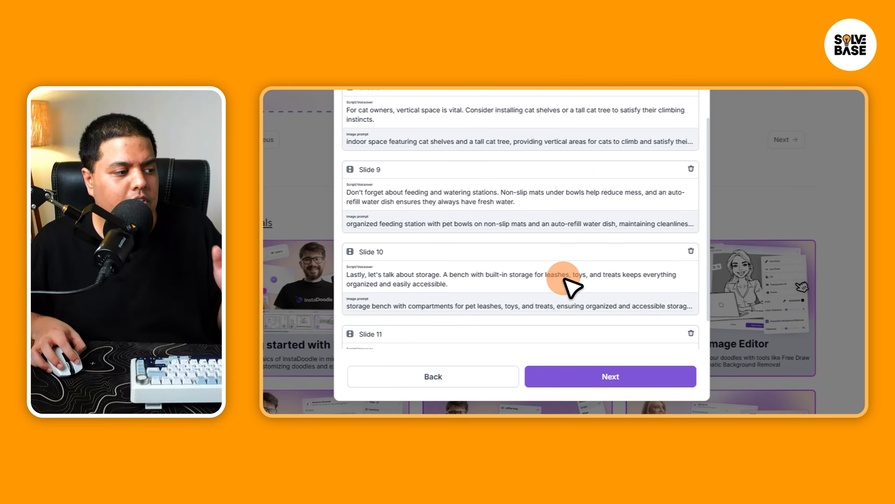
left_click(564, 279)
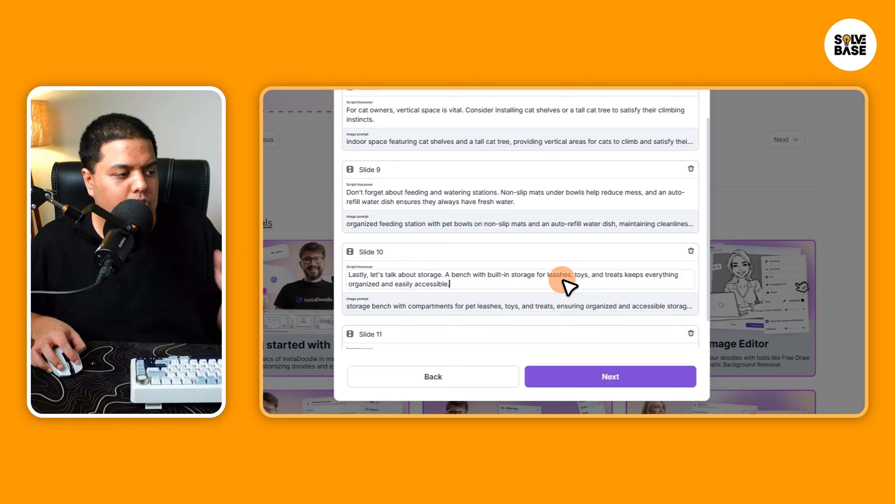
left_click(541, 196)
scroll(710, 253, "down", 2)
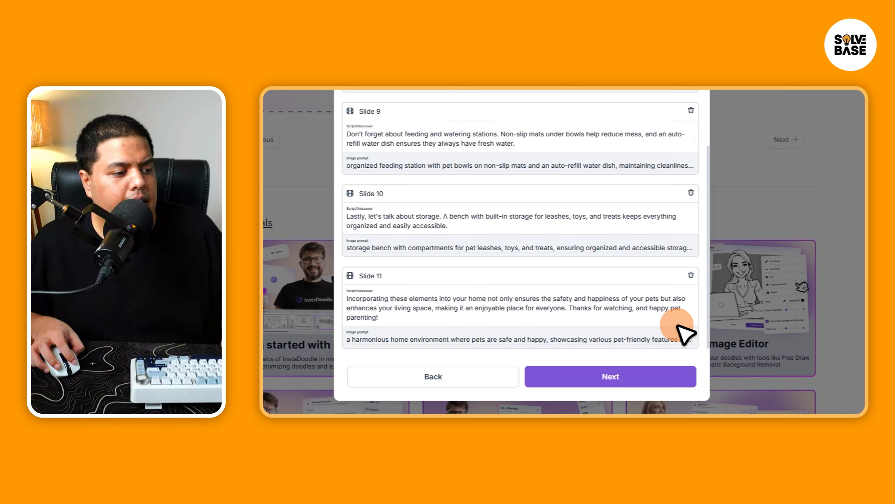
left_click(580, 378)
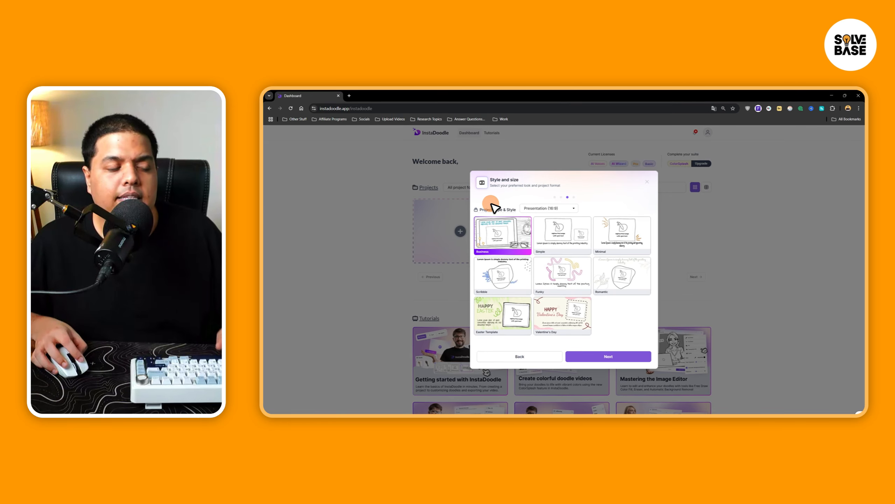
Choose the Presentation (16:9) format with the Minimal style and continue to the AI voiceover settings.
left_click(544, 208)
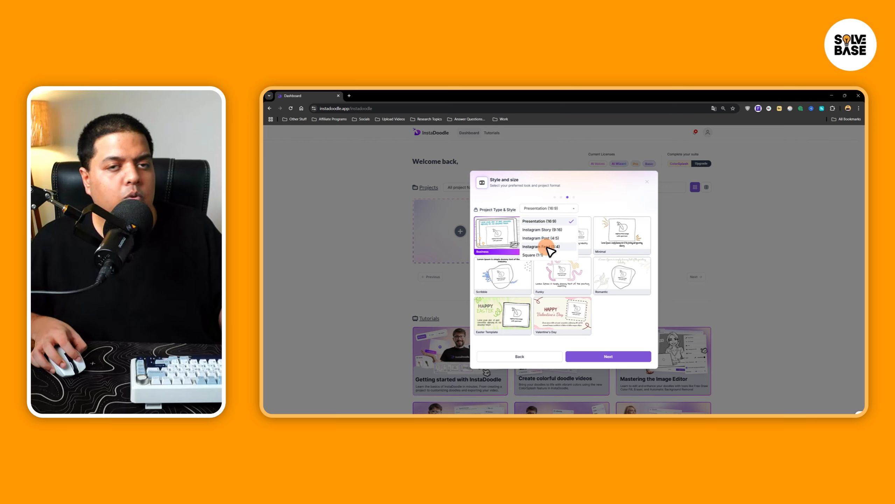
left_click(564, 221)
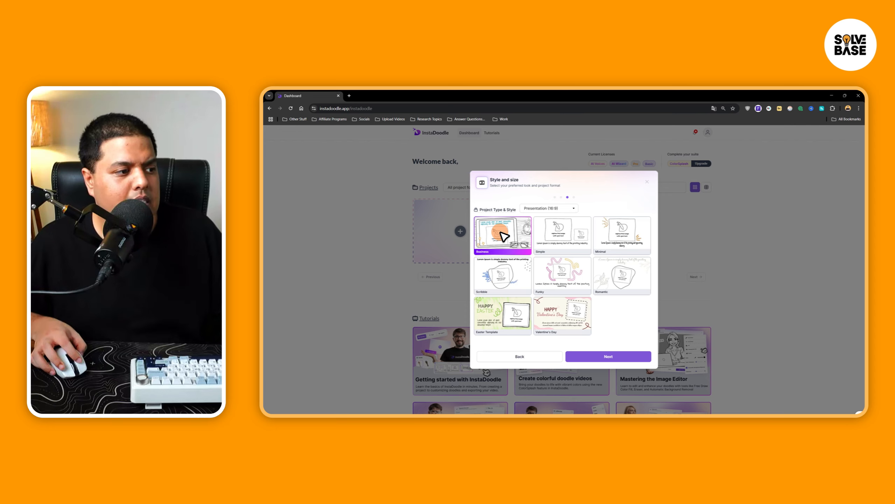
left_click(622, 235)
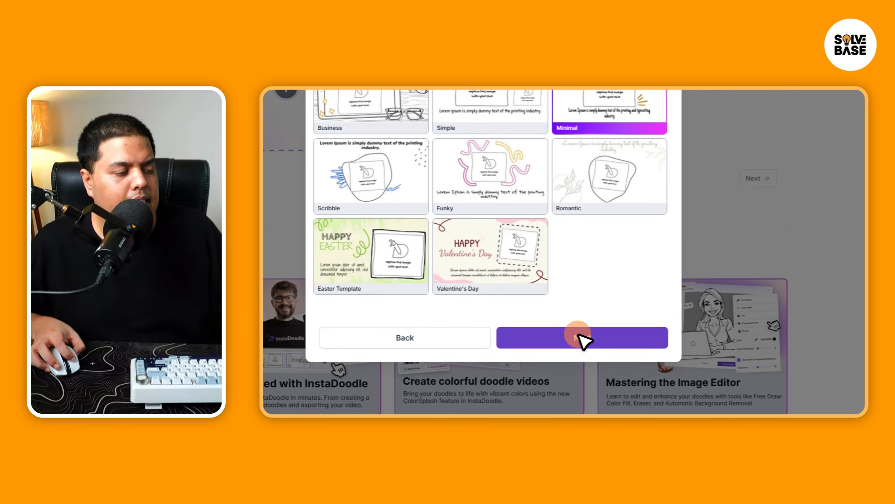
left_click(578, 372)
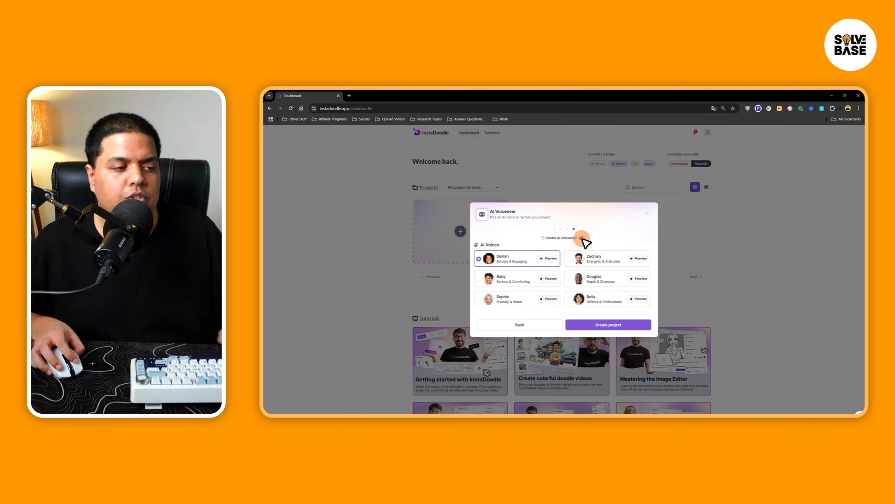
Keep the AI voiceover enabled, select the Douglas voice and play its preview.
left_click(582, 239)
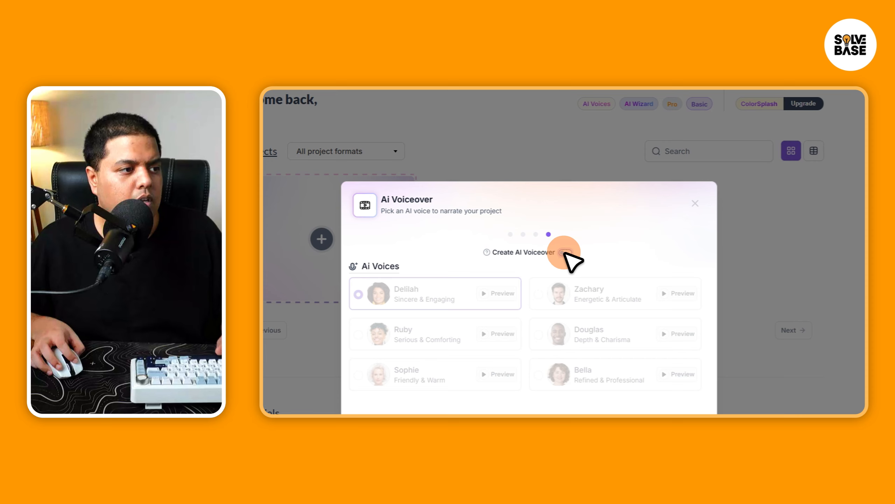
left_click(564, 252)
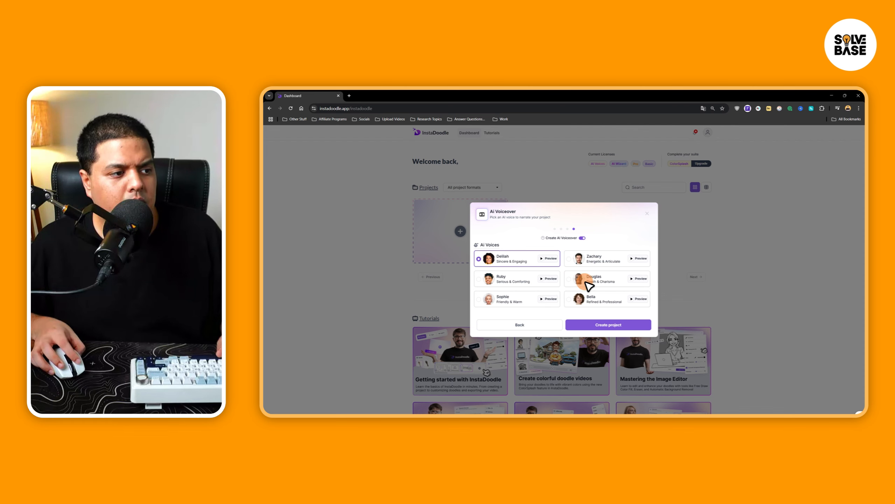
left_click(585, 280)
left_click(638, 279)
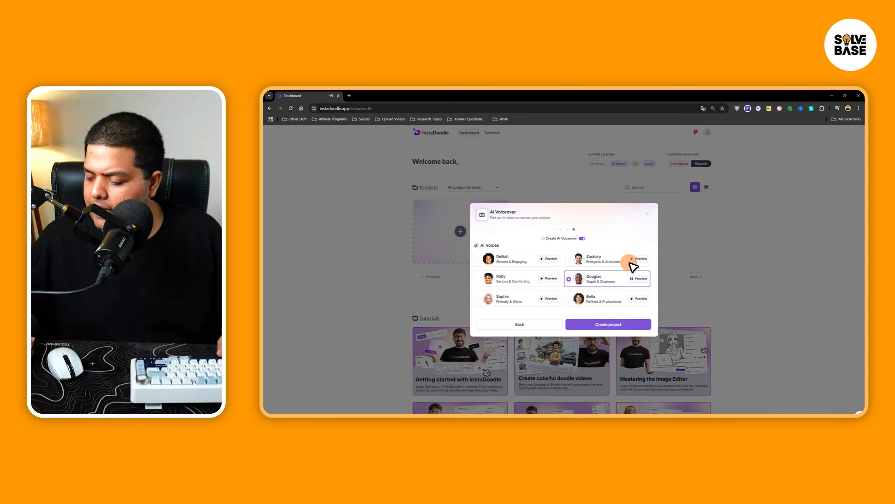
Replay the Douglas voice preview and create the project with that narrator.
left_click(634, 279)
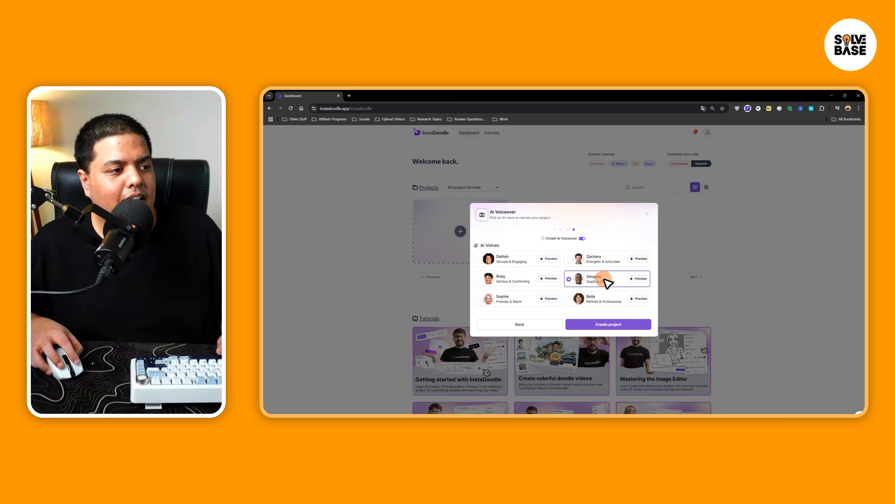
left_click(633, 279)
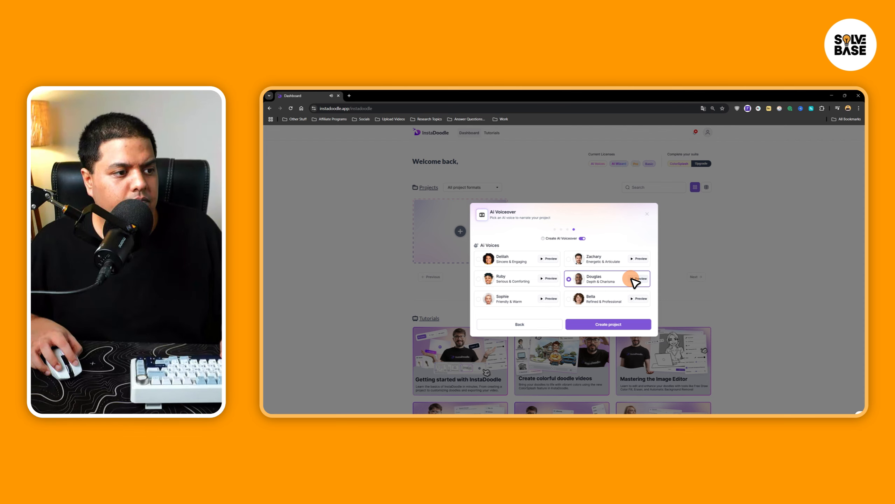
left_click(598, 323)
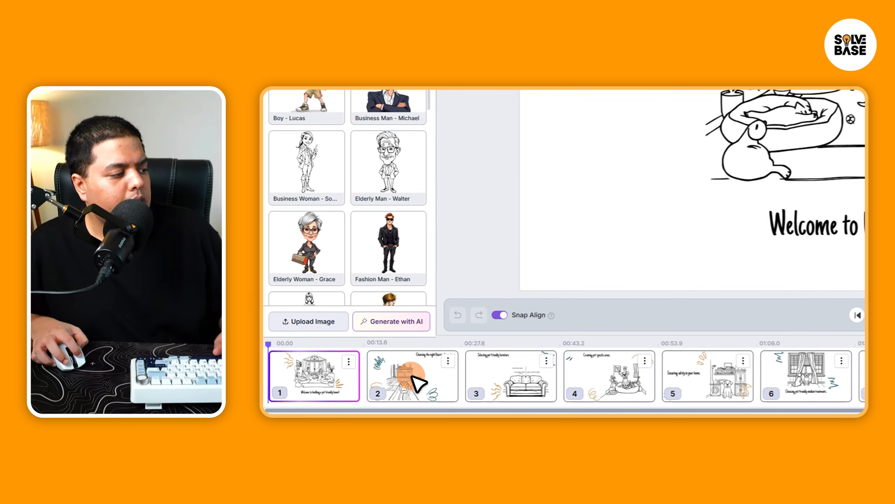
Look through slides 2, 3 and 4 of the generated project and return to slide 2.
left_click(339, 395)
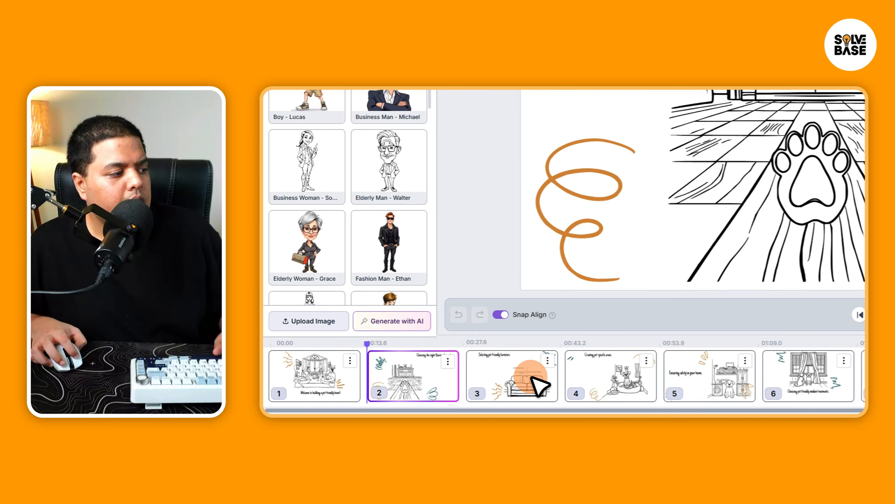
left_click(527, 380)
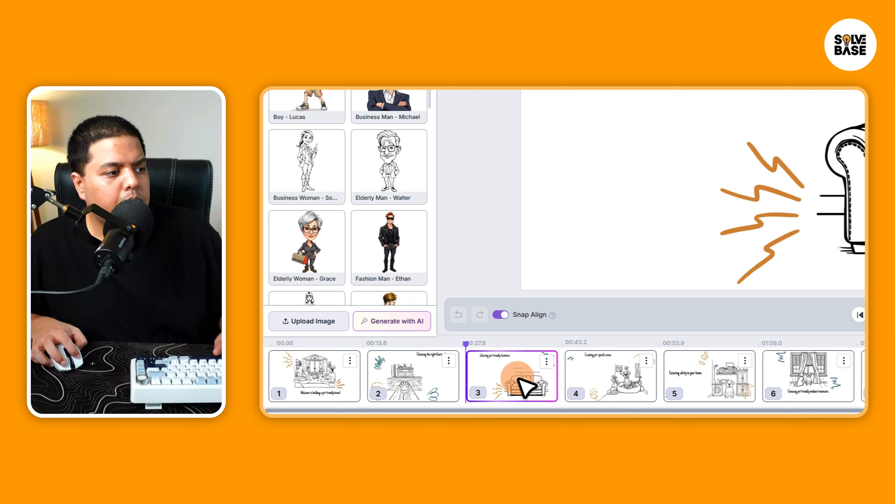
left_click(614, 377)
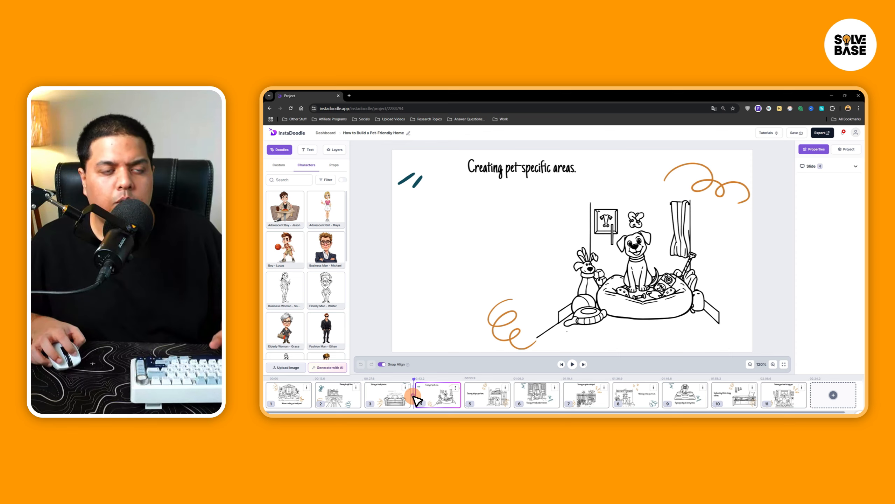
left_click_drag(415, 396, 431, 397)
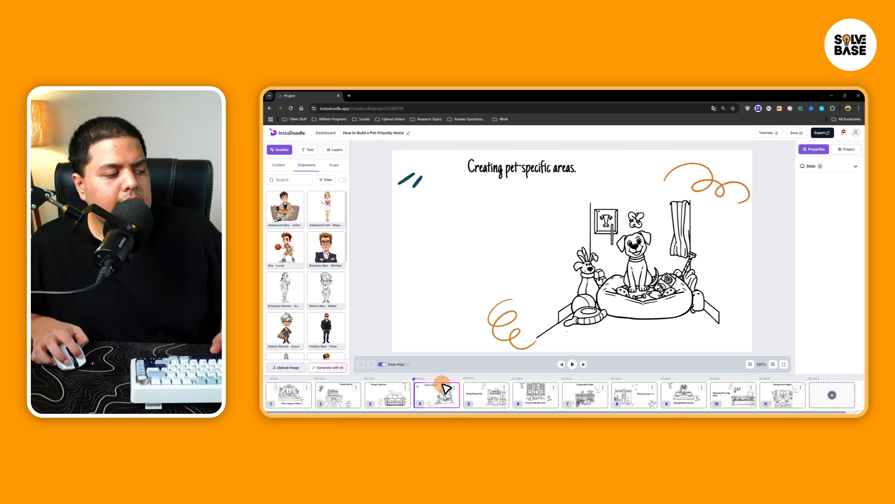
left_click(333, 396)
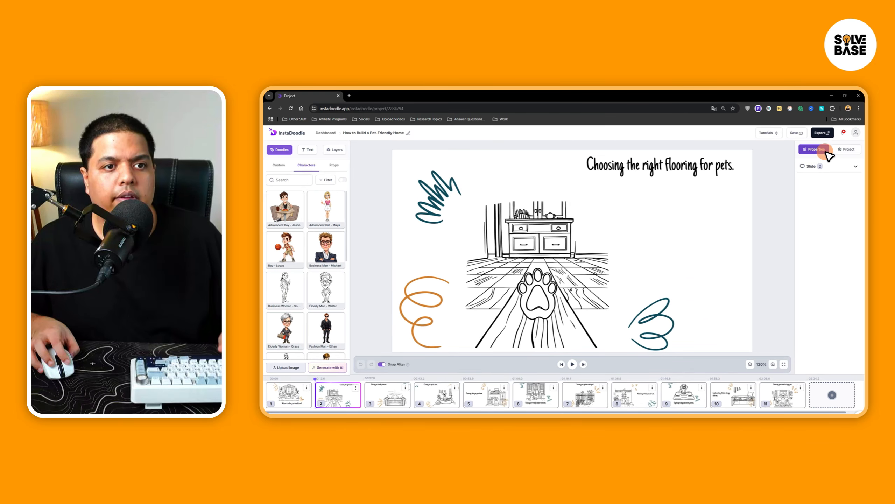
Expand slide 2's properties and listen to part of its existing voiceover.
left_click(836, 166)
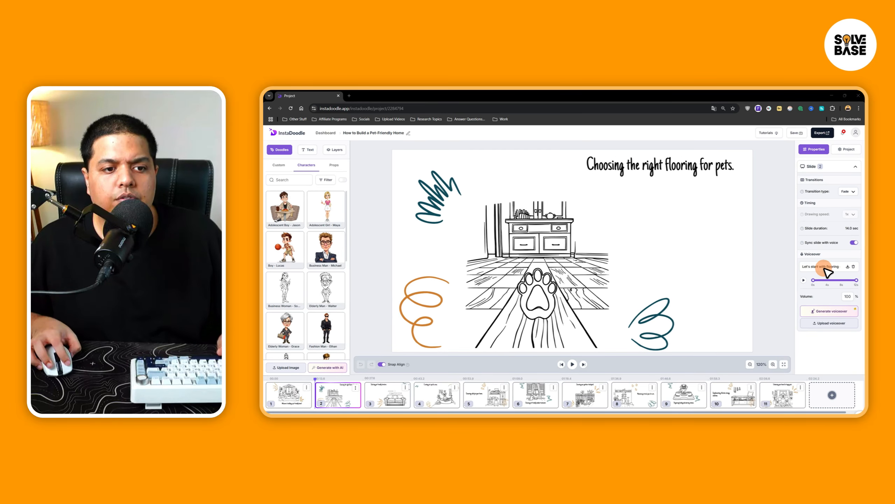
left_click(804, 281)
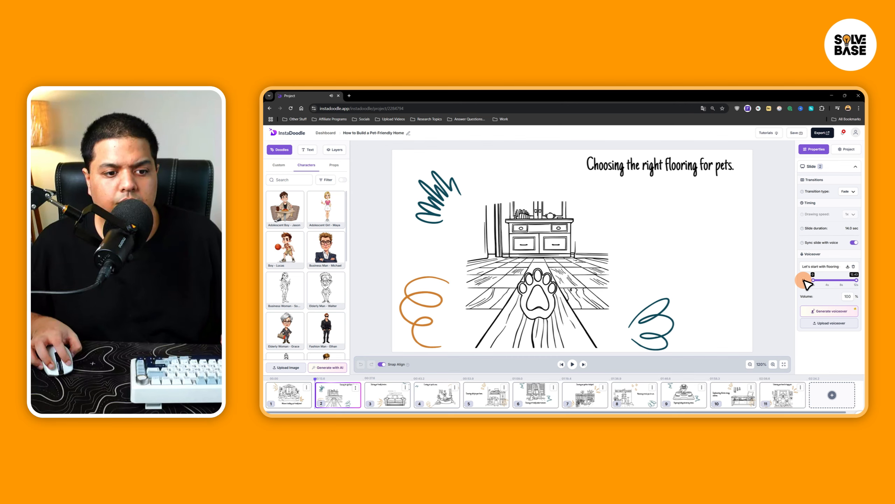
left_click(803, 280)
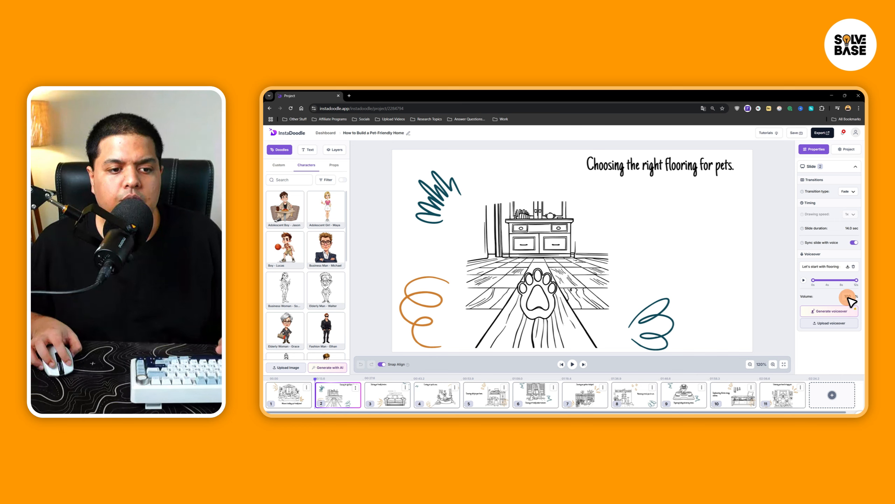
Try generating a voiceover for slide 2 with an empty script and view the recently generated AI Wizard voiceovers.
left_click(829, 311)
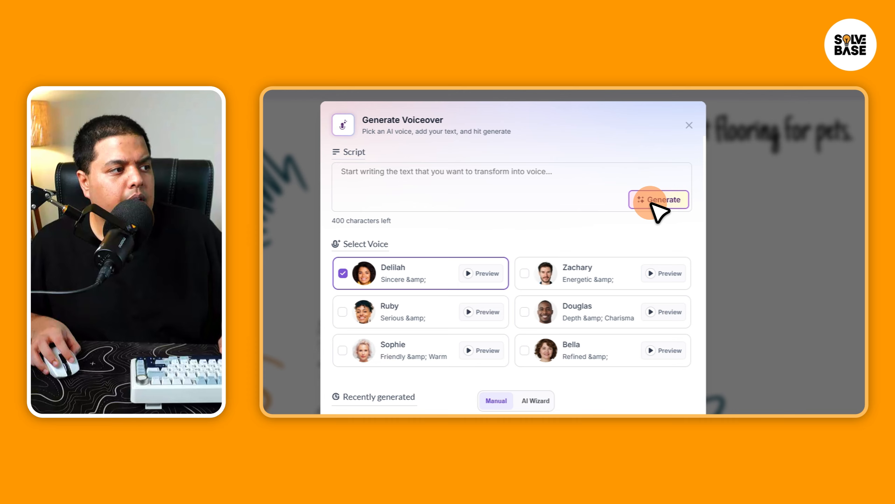
left_click(658, 203)
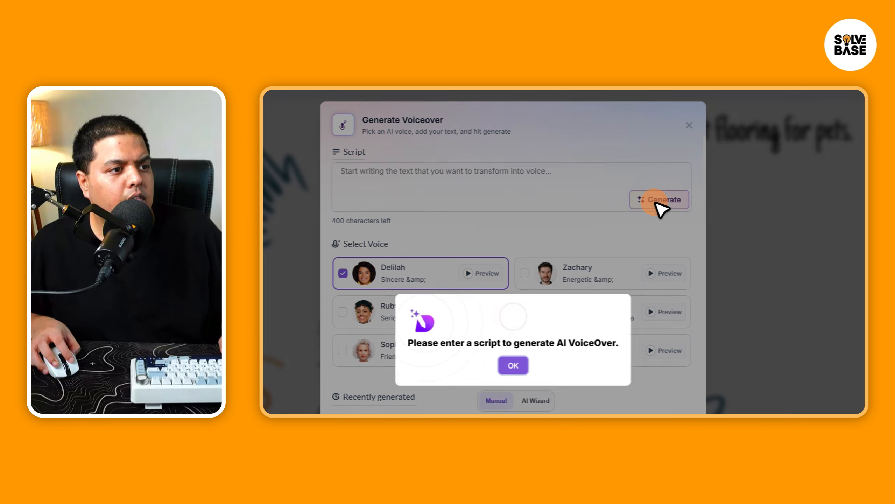
left_click(513, 366)
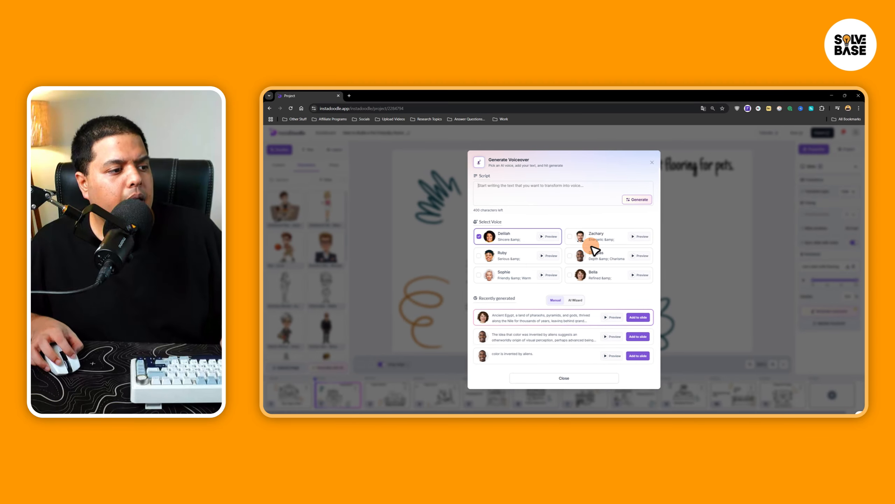
left_click(574, 299)
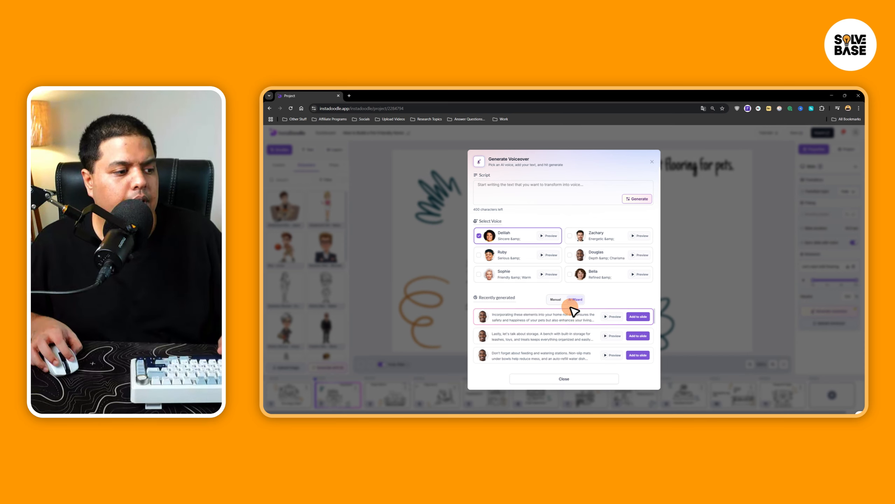
left_click(567, 379)
left_click(847, 295)
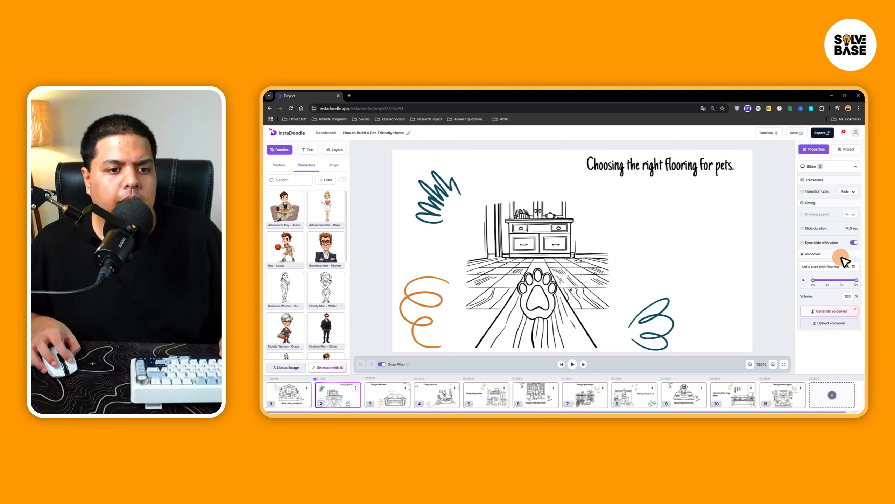
left_click(831, 311)
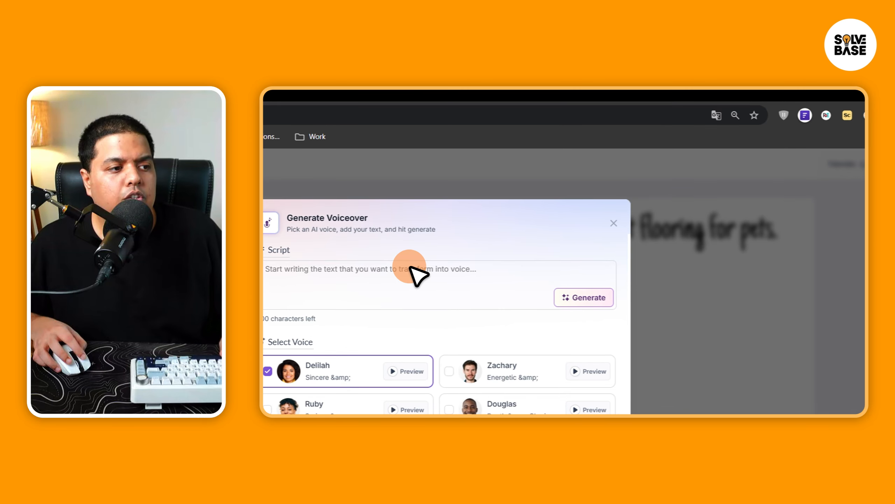
left_click(613, 223)
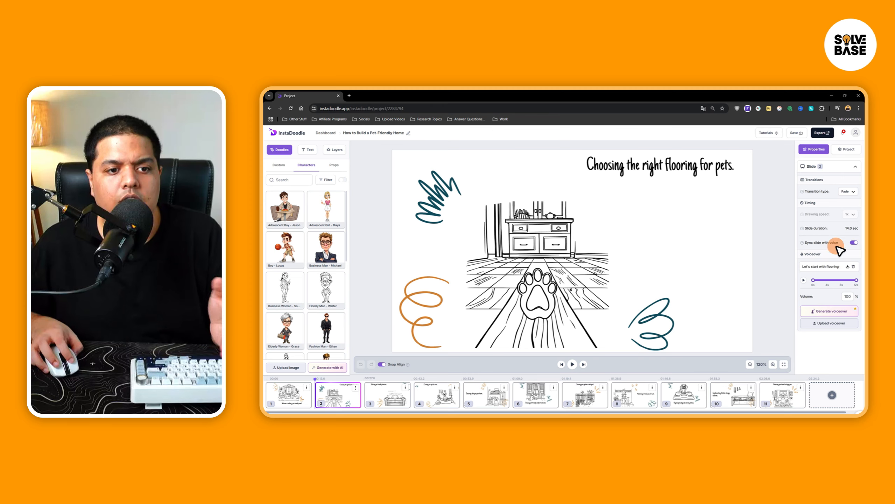
left_click(827, 284)
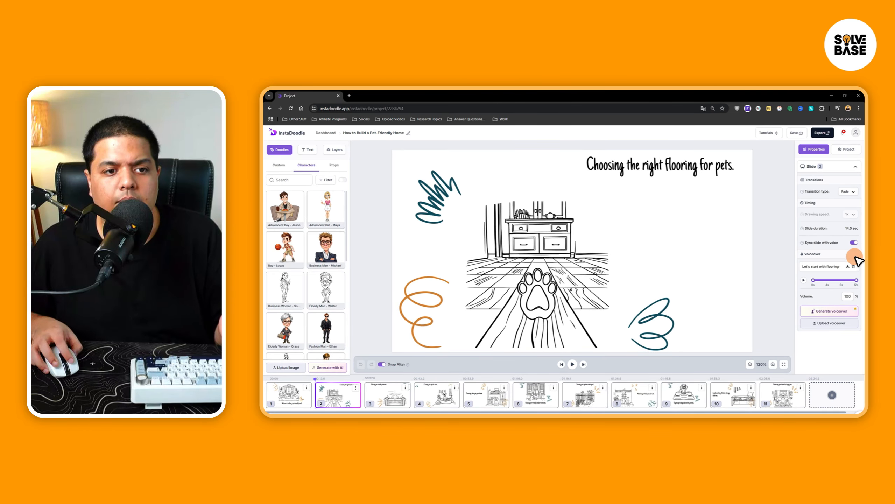
Generate a manual voiceover for slide 2 in the Delilah voice with the script "Let's try this out and generate a voiceover for this slide.".
left_click(830, 311)
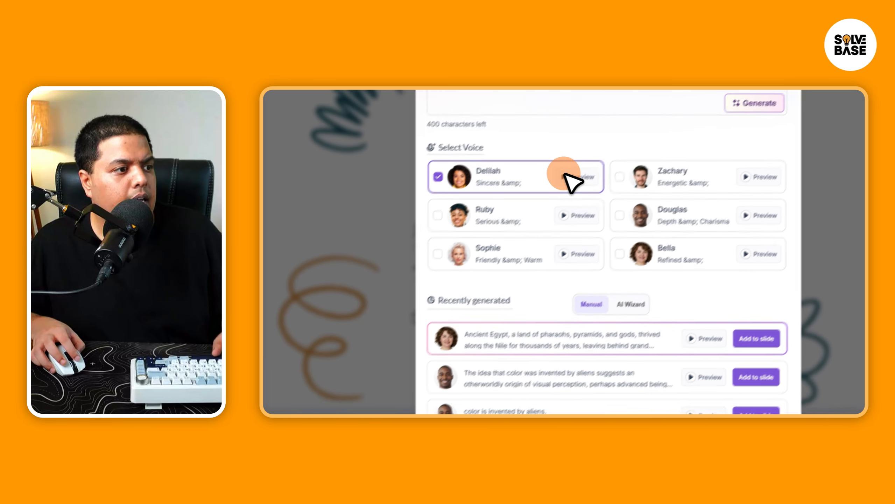
left_click(605, 329)
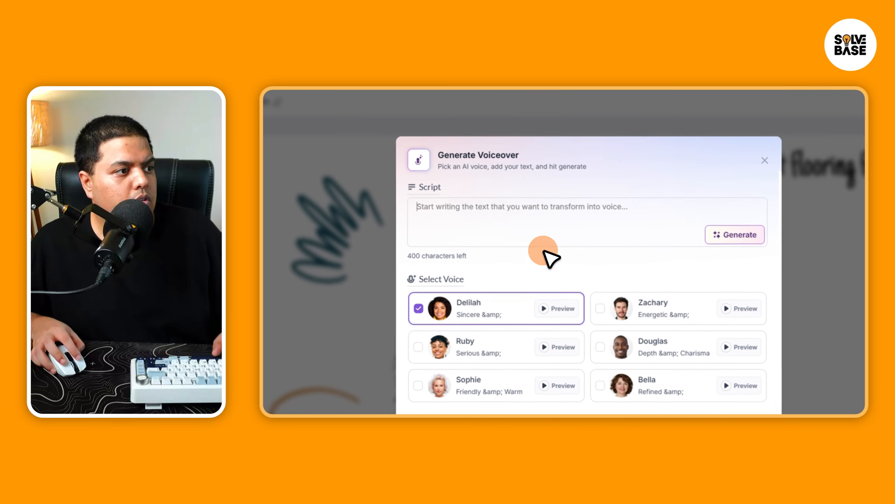
type("Let's try this out")
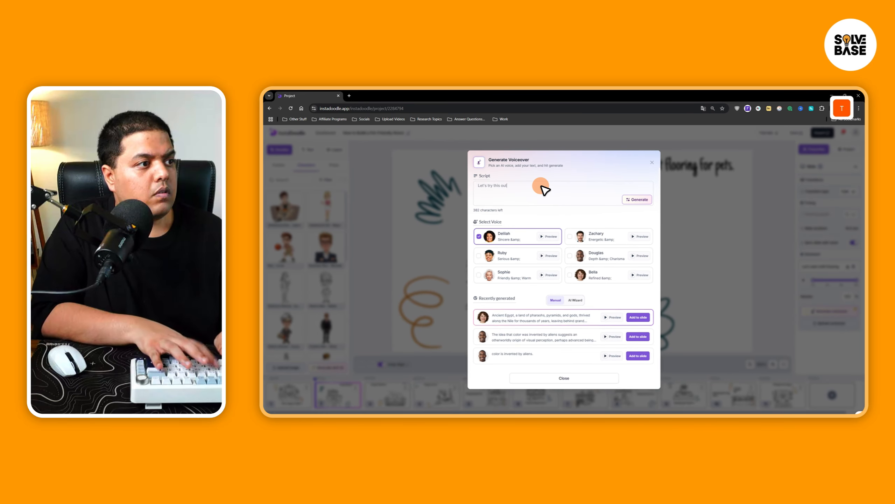
type(" and generate a")
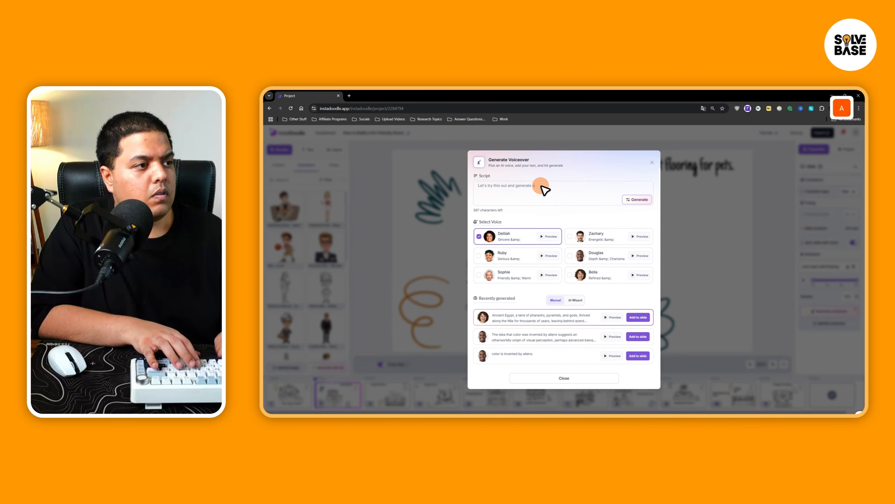
type(" voiceover for thi")
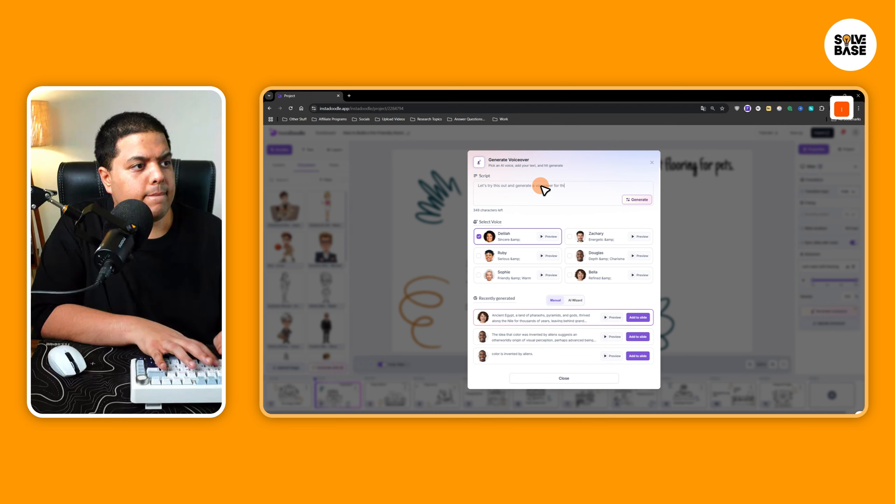
type("s slide.")
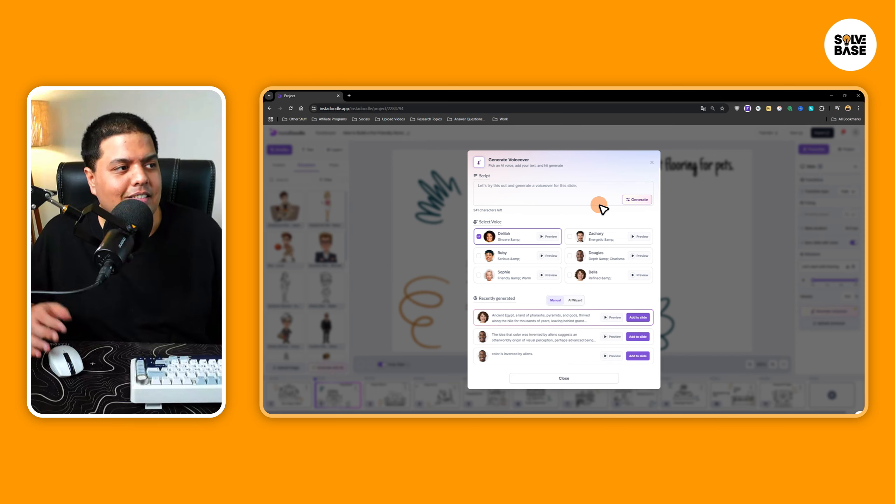
left_click(633, 200)
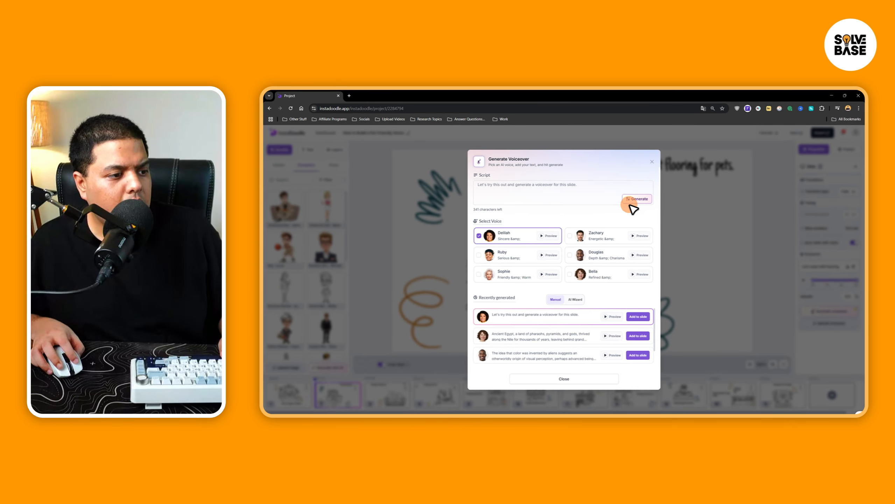
Add the new Delilah voiceover to slide 2 and enable syncing the slide with the voice.
left_click(637, 316)
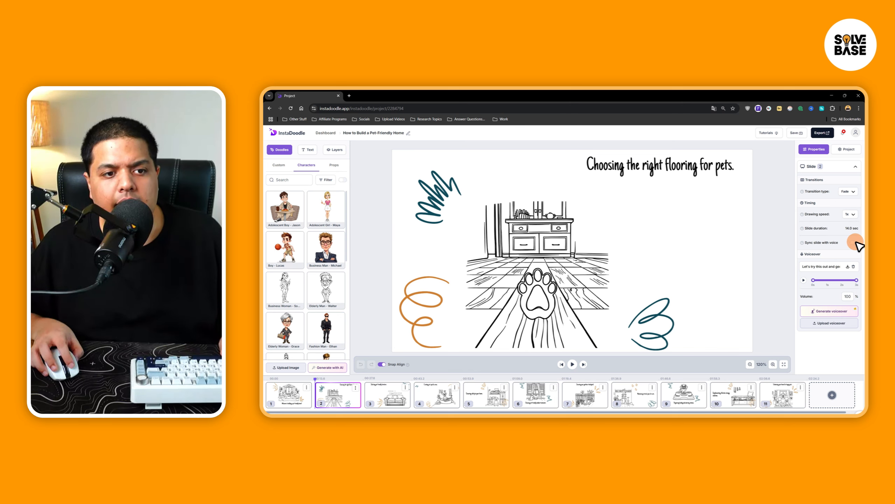
left_click(856, 244)
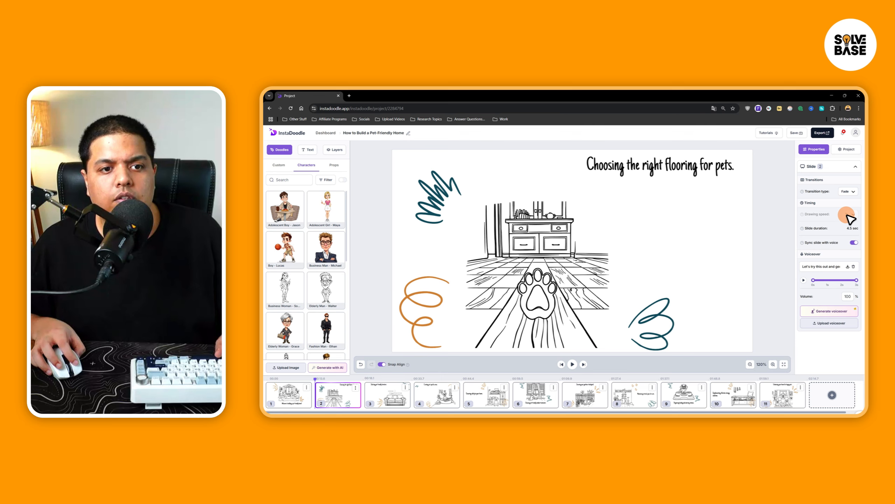
Set slide 2's transition type to Wipe and play the video to preview it.
left_click(826, 193)
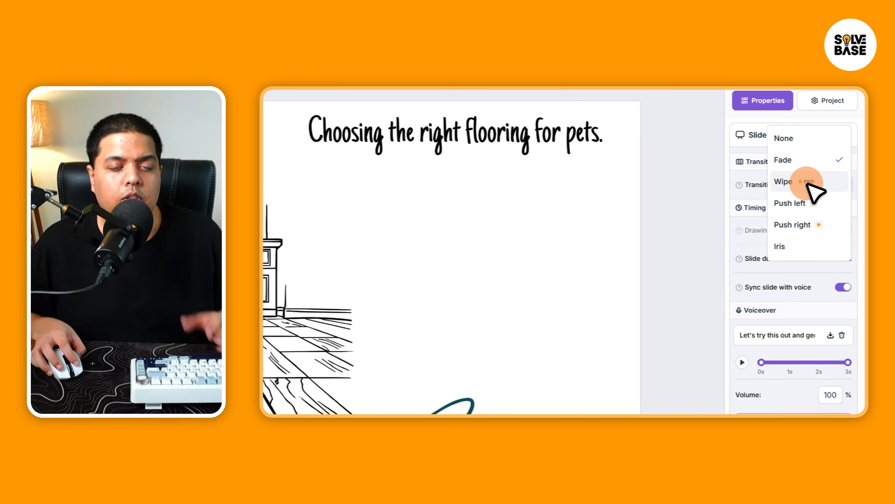
left_click(791, 189)
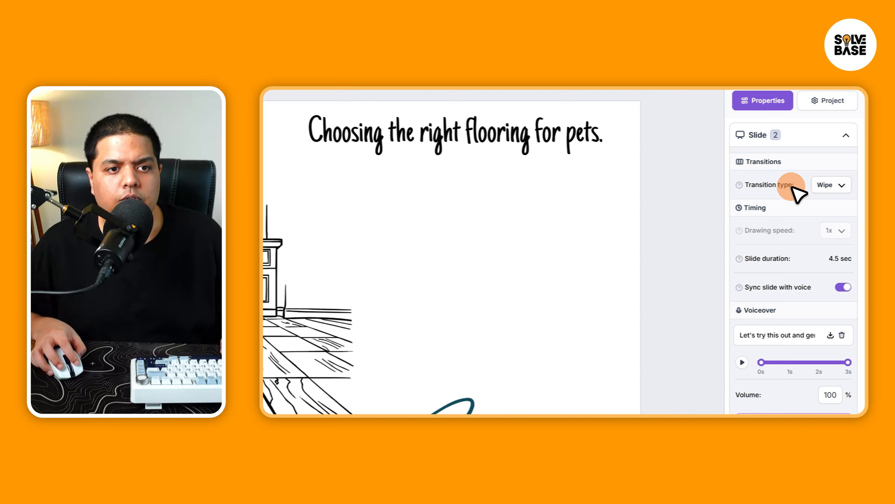
left_click(428, 331)
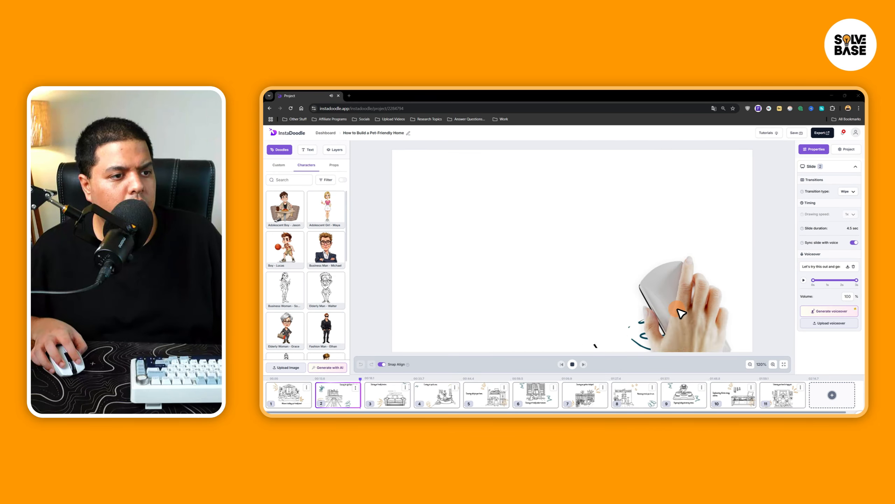
left_click(564, 406)
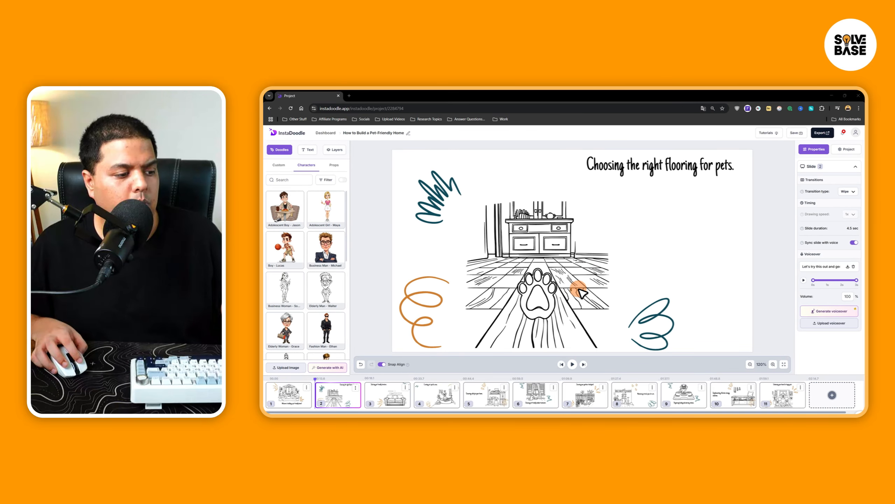
left_click(571, 364)
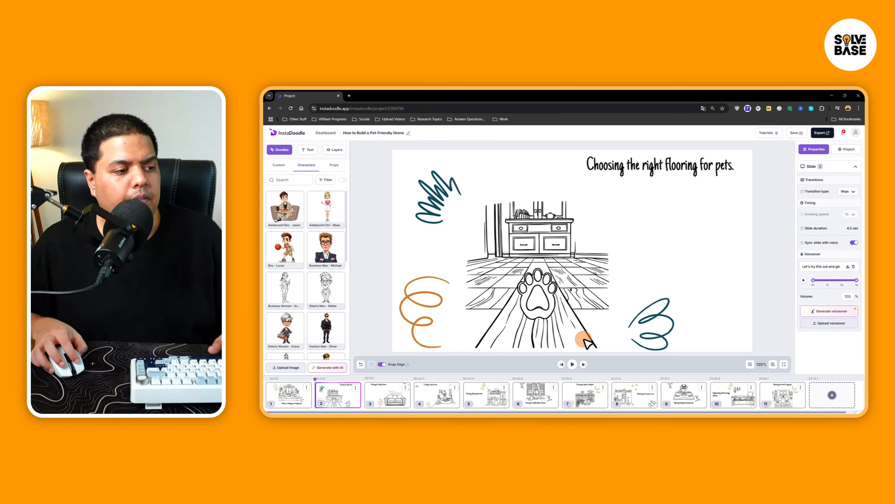
Review the available transition types for slide 2 and keep Wipe.
left_click(852, 192)
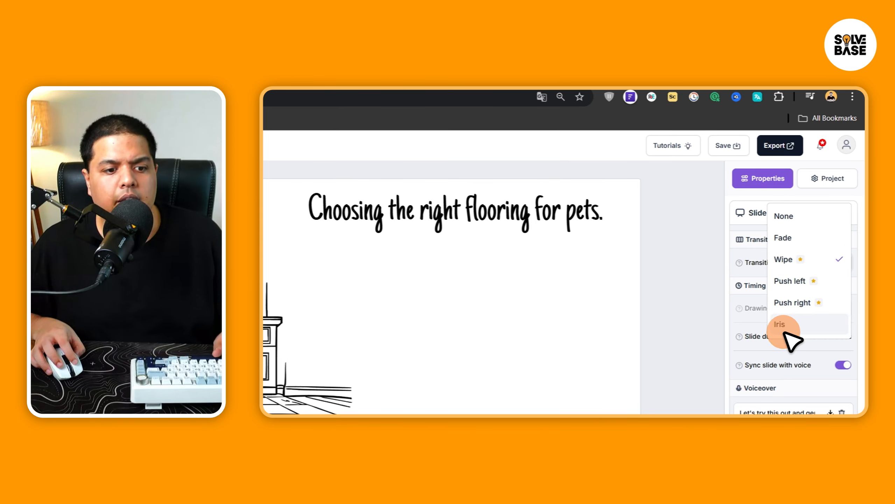
left_click(770, 260)
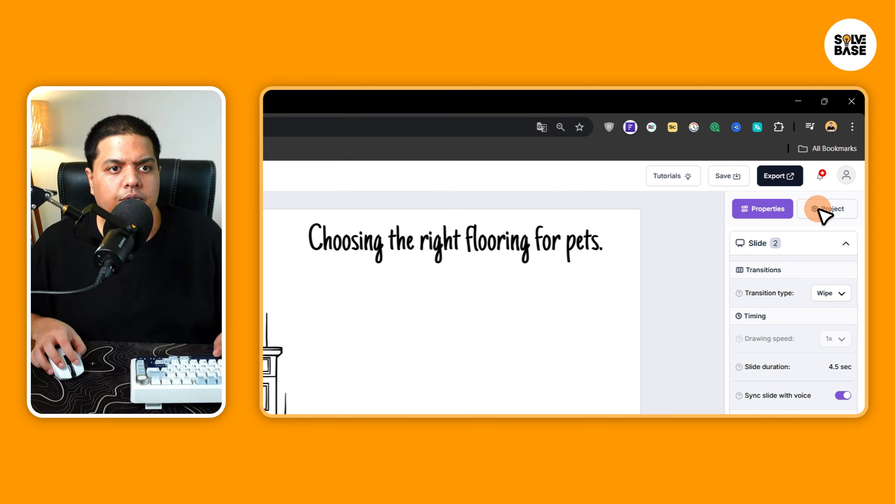
Add the "Bass meant jazz" track from the soundtrack library as the project's soundtrack.
left_click(819, 211)
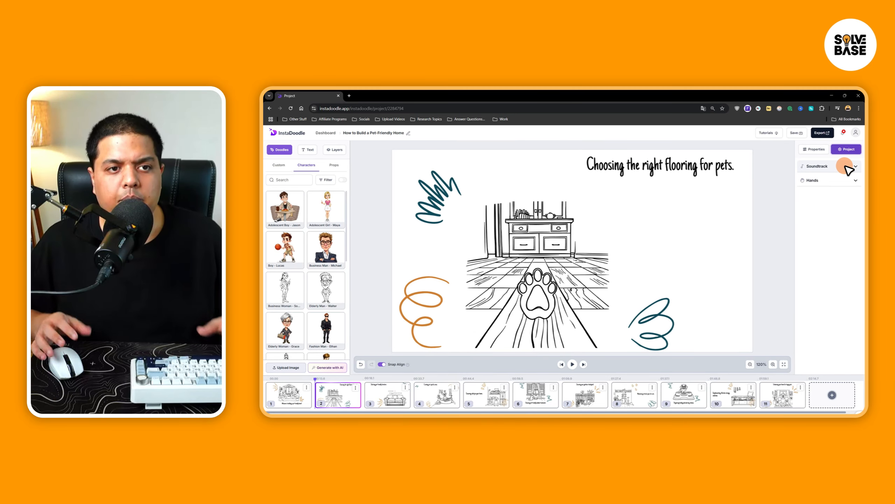
left_click(846, 166)
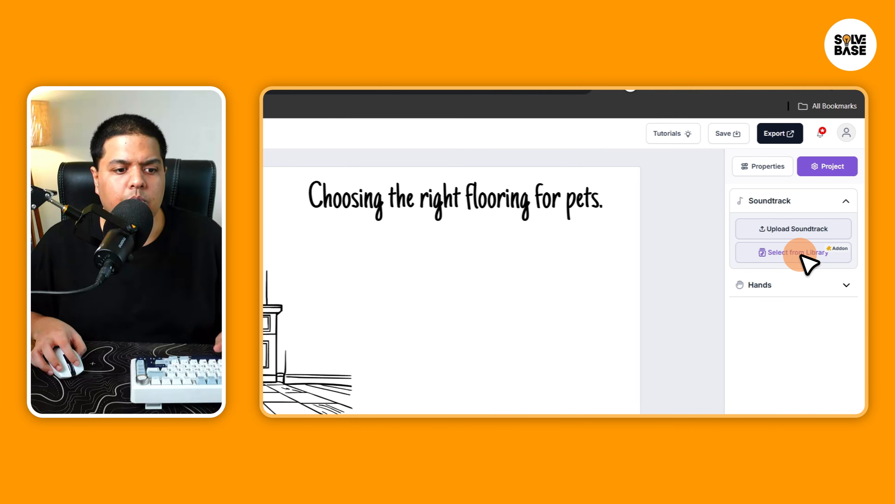
left_click(799, 254)
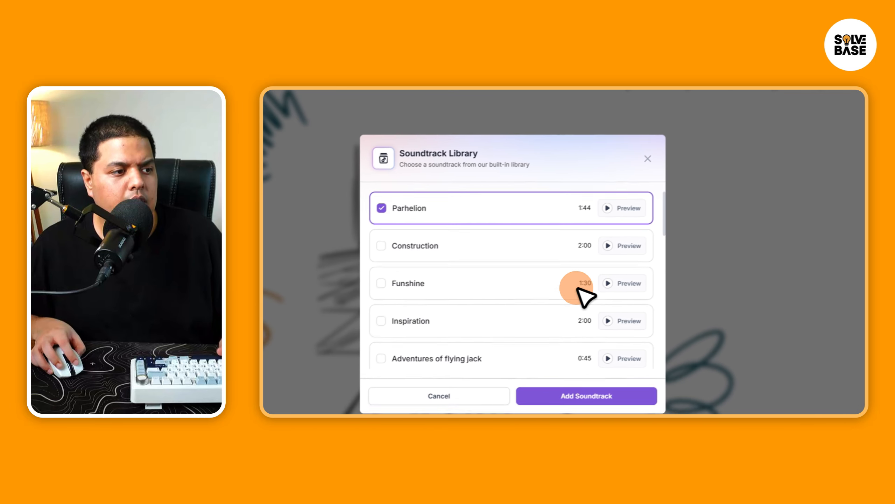
scroll(677, 214, "down", 2)
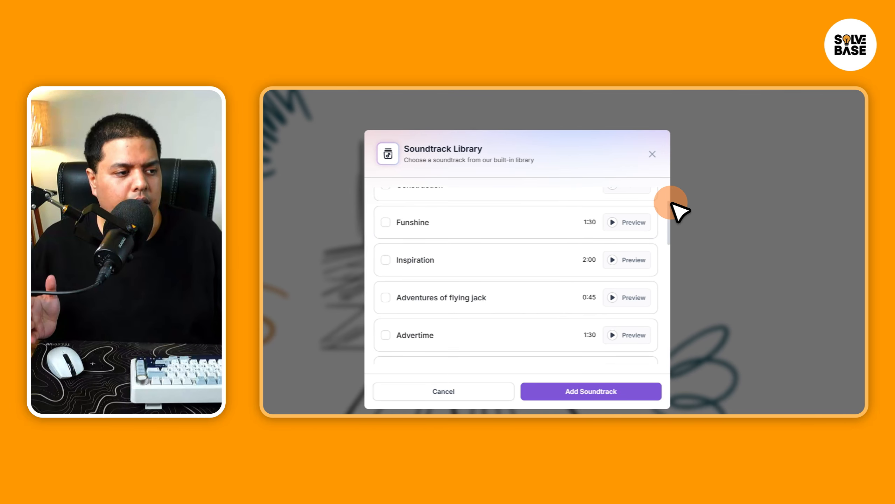
left_click_drag(667, 211, 660, 278)
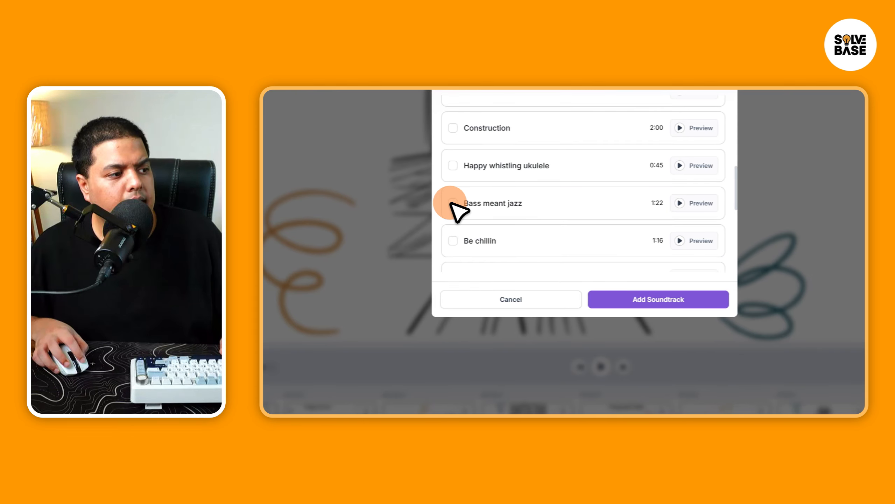
left_click(452, 204)
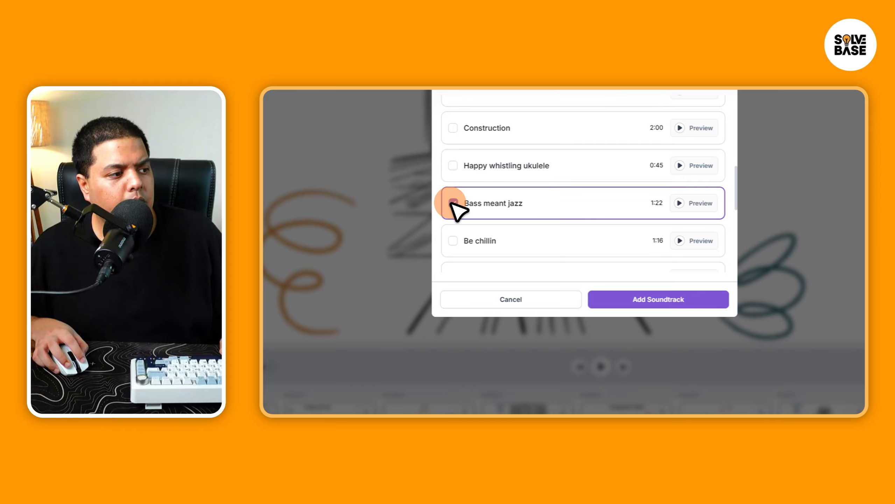
left_click(654, 303)
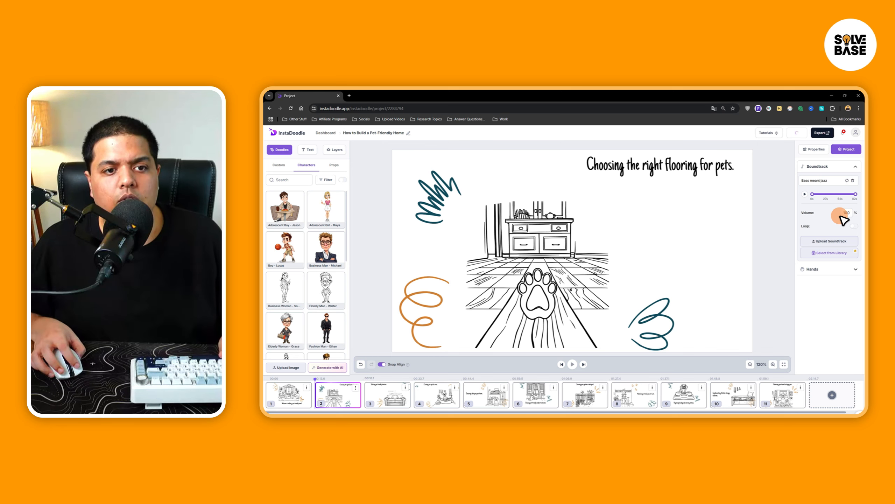
Set the Bass meant jazz soundtrack's volume to 15%.
left_click_drag(847, 213, 842, 212)
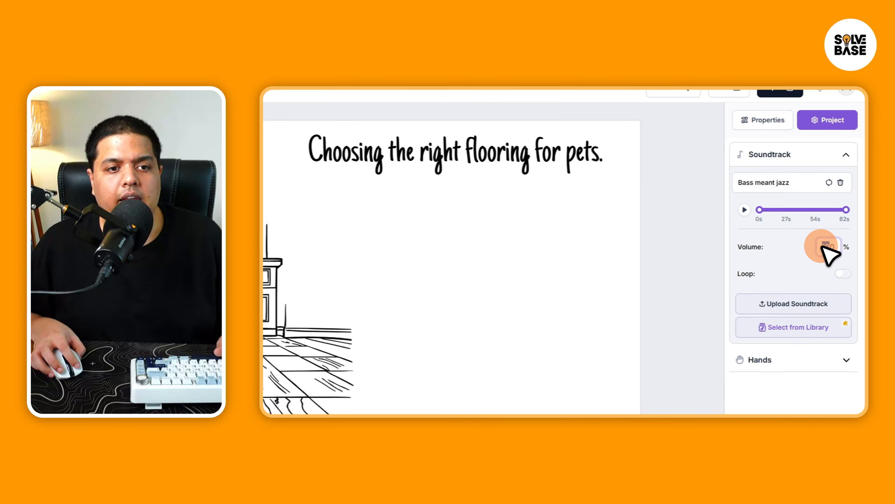
key("BackSpace")
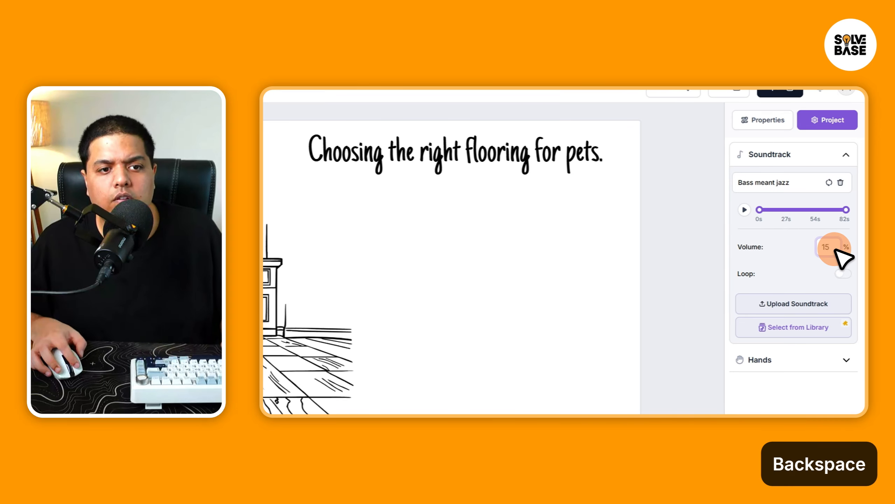
left_click(805, 254)
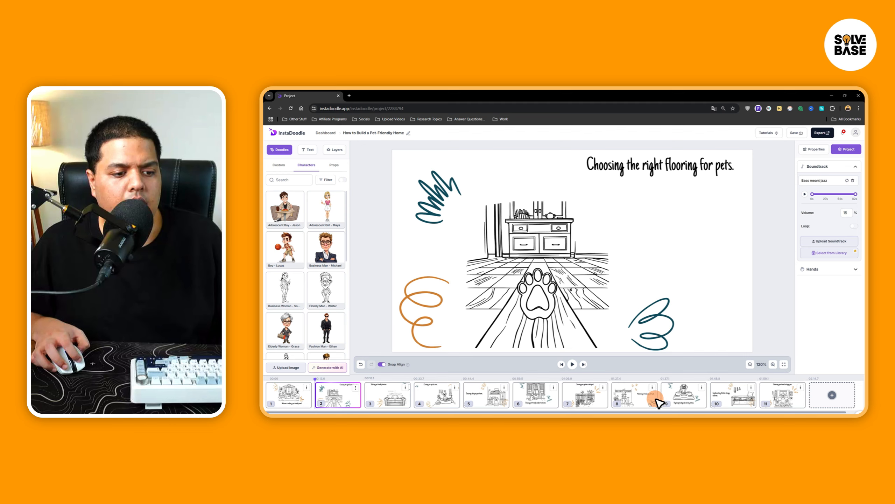
mouse_move(660, 392)
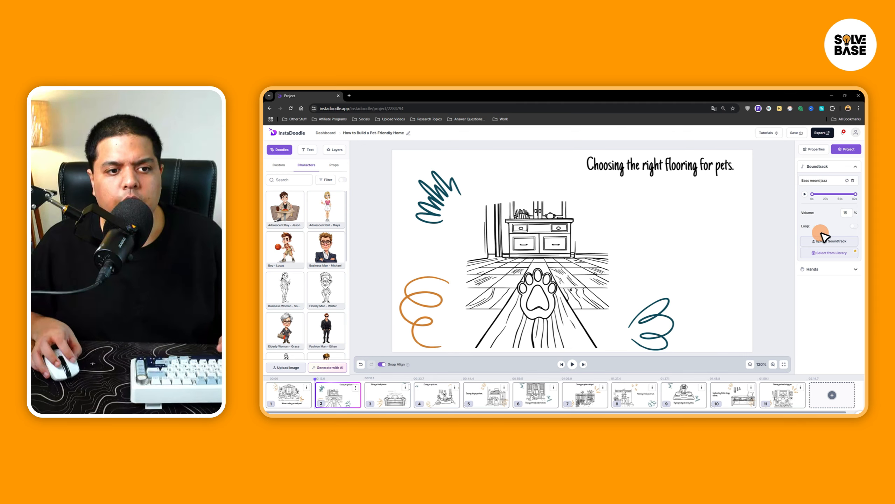
Choose the female cream drawing hand for the project, check the erasing hand option's explanation, and play the video to preview it.
left_click(830, 269)
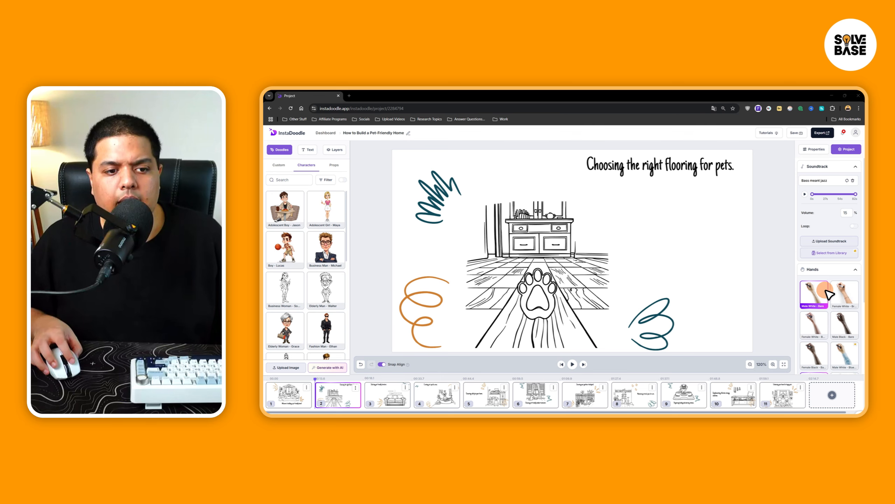
left_click(847, 296)
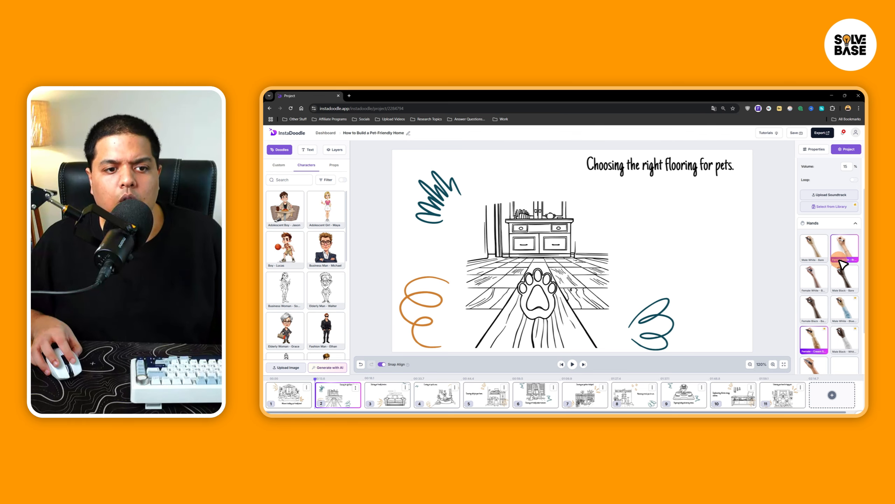
left_click_drag(862, 264, 858, 315)
left_click(848, 348)
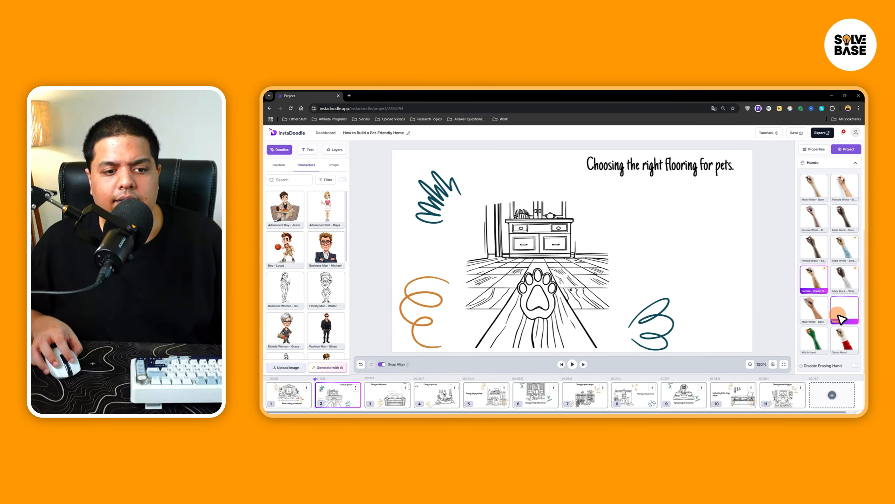
left_click(843, 330)
left_click(842, 322)
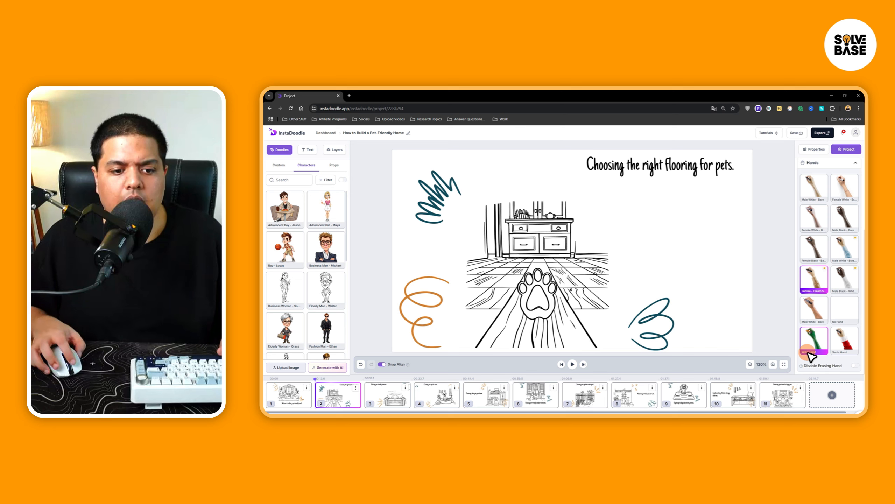
mouse_move(801, 368)
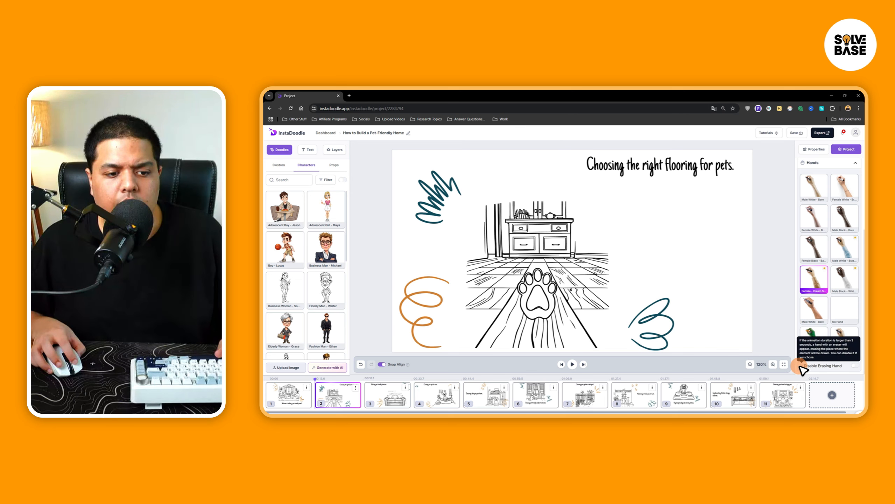
left_click(572, 364)
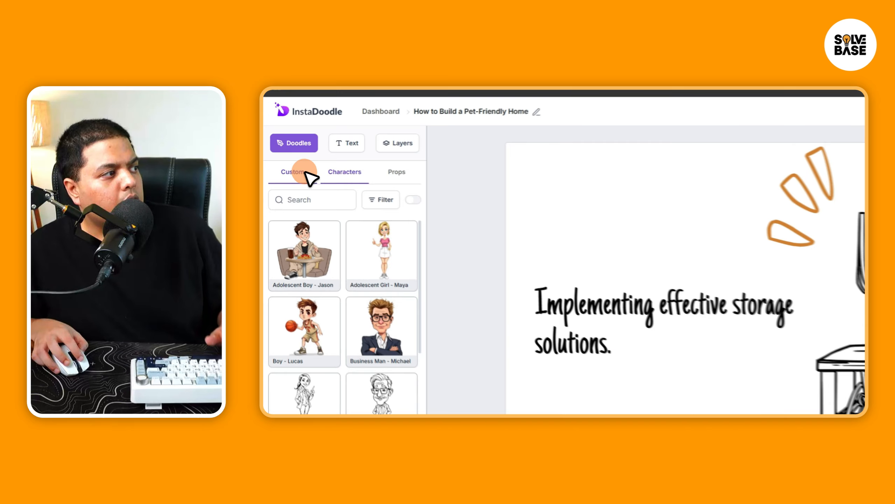
Open the AI generator for custom doodles with Background as the asset type and Mixed as the style.
left_click(305, 173)
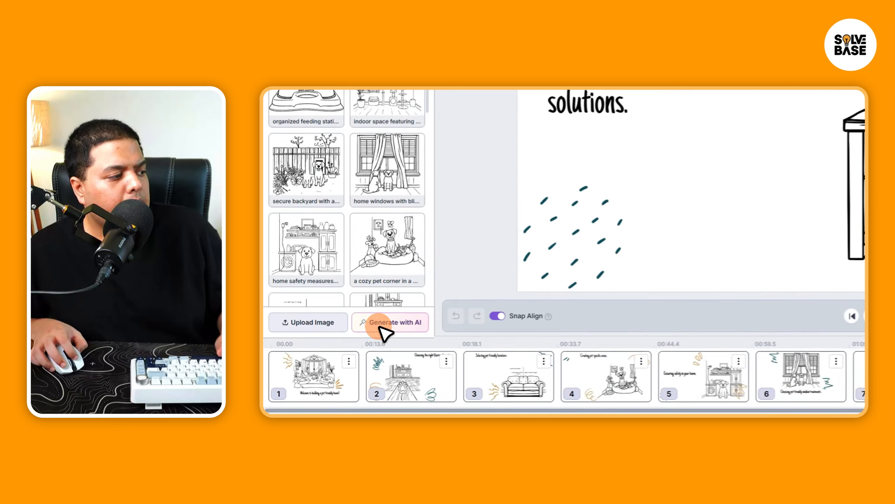
left_click(379, 327)
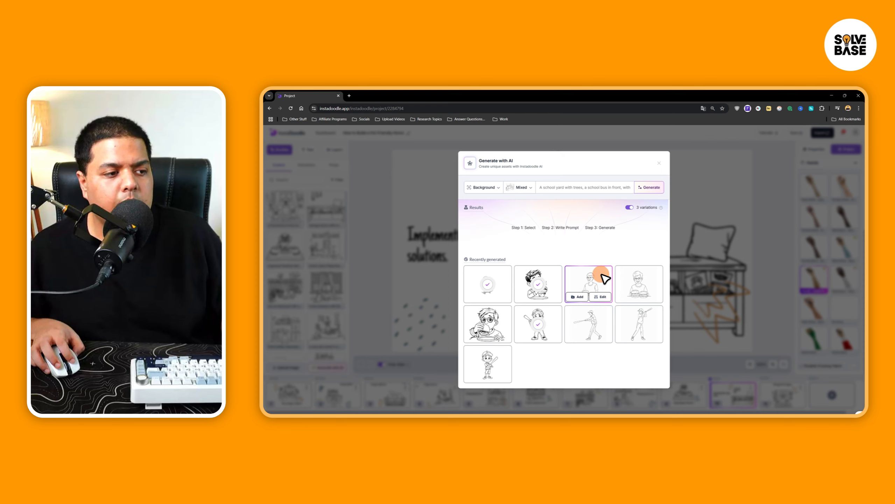
left_click(485, 187)
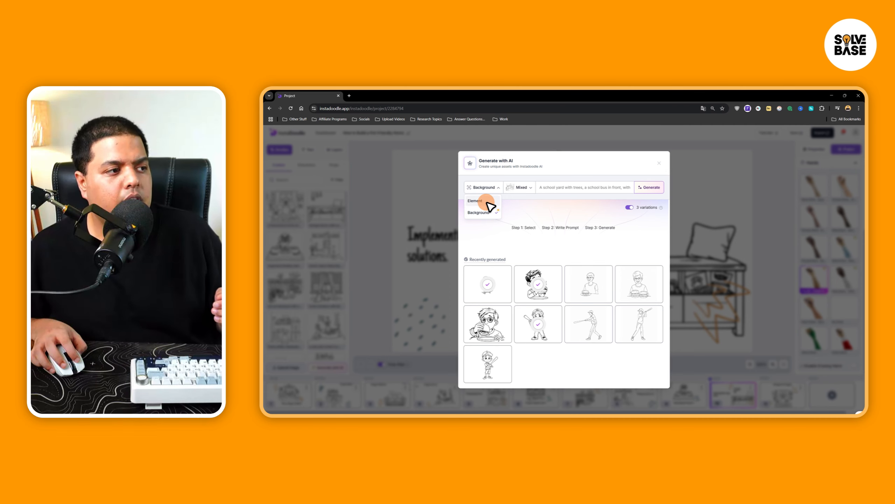
left_click(481, 212)
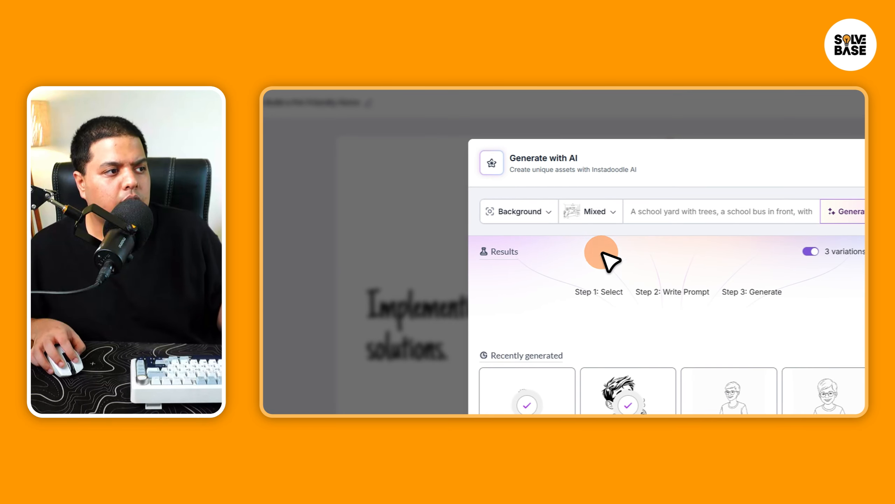
left_click(604, 213)
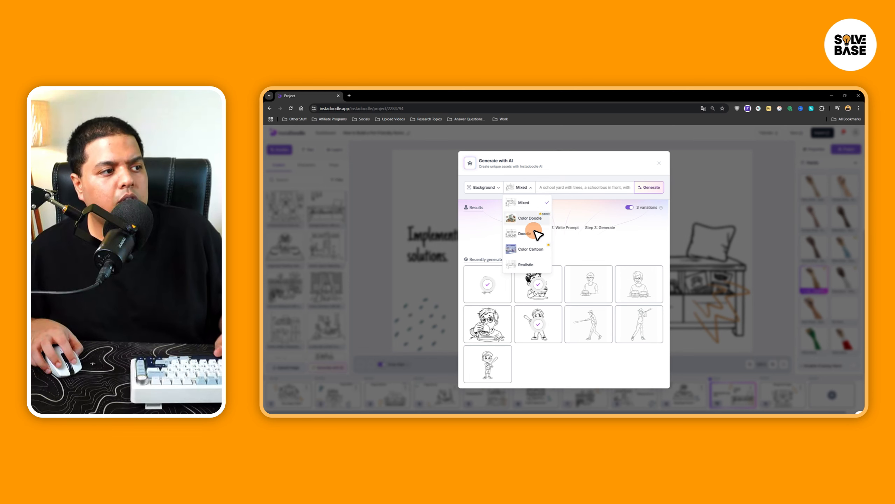
left_click(528, 202)
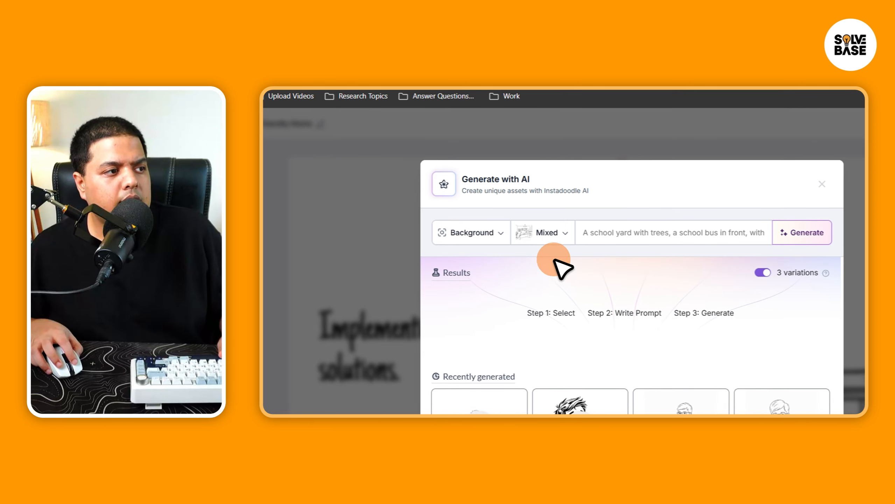
Generate three background variations from the prompt "a school yard with frogs".
left_click(562, 189)
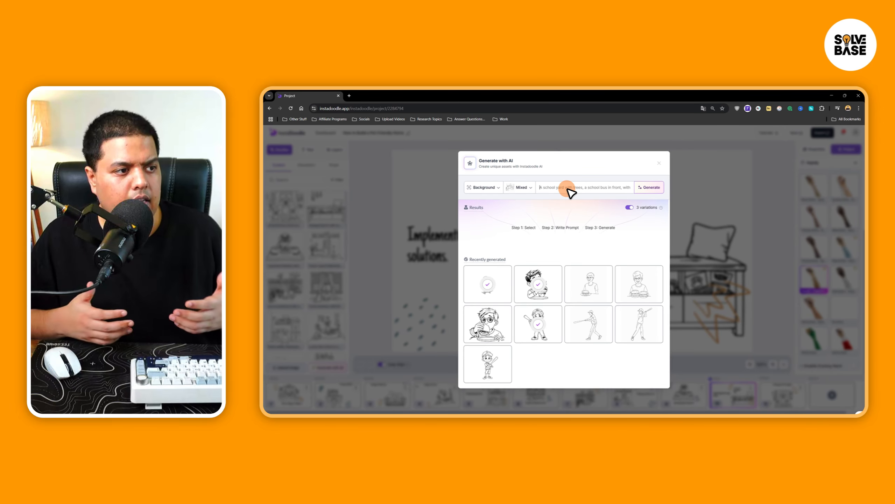
type("a ")
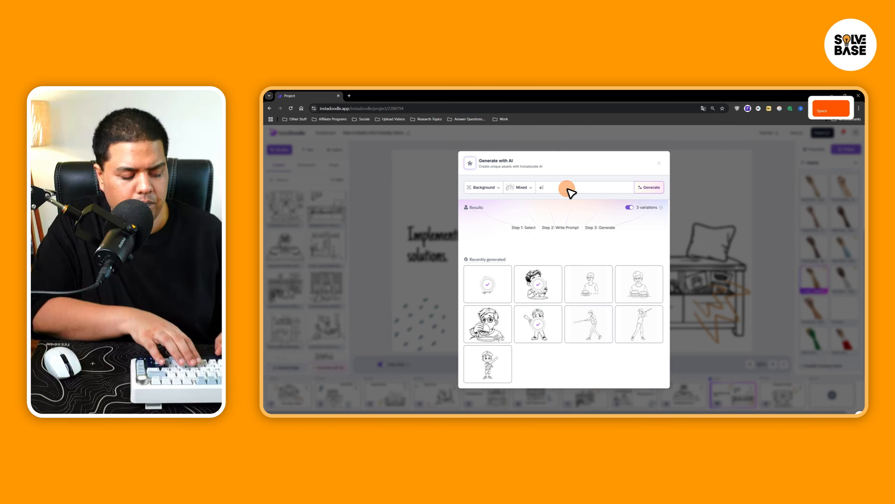
type("school yard wi")
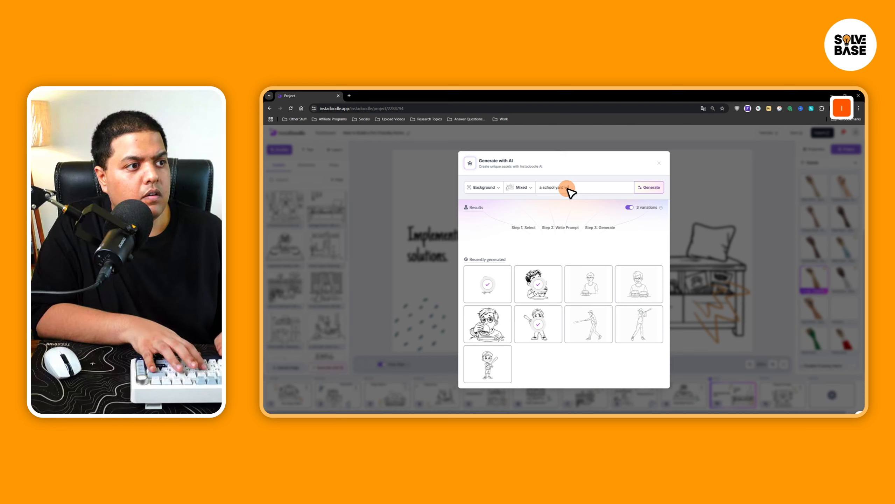
type("th frogs")
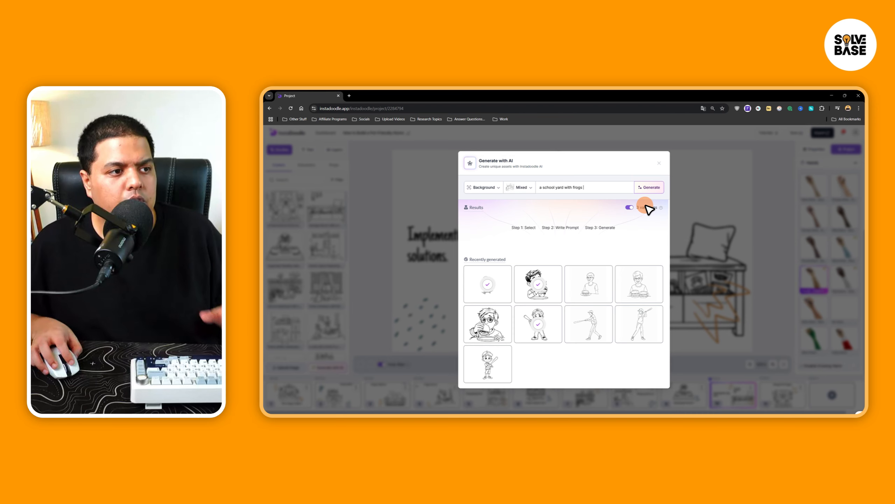
left_click(650, 190)
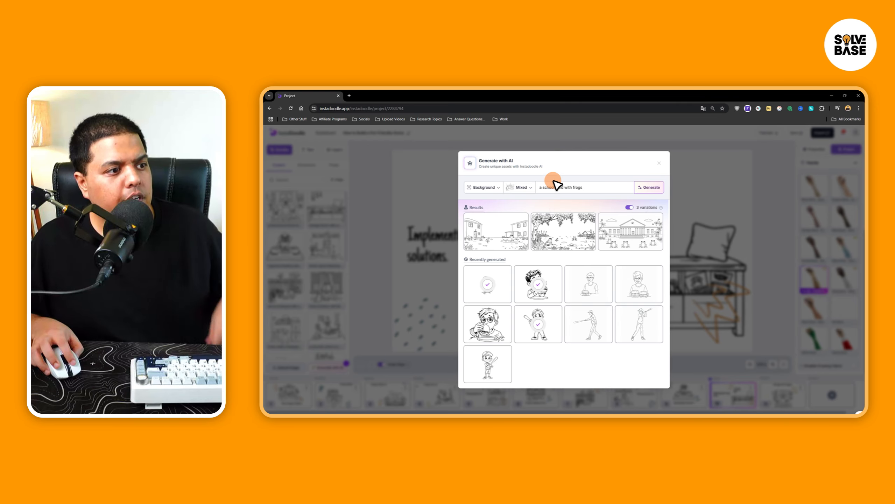
Compare the generated school yard variations and open the first one, with the two houses, for editing.
mouse_move(619, 232)
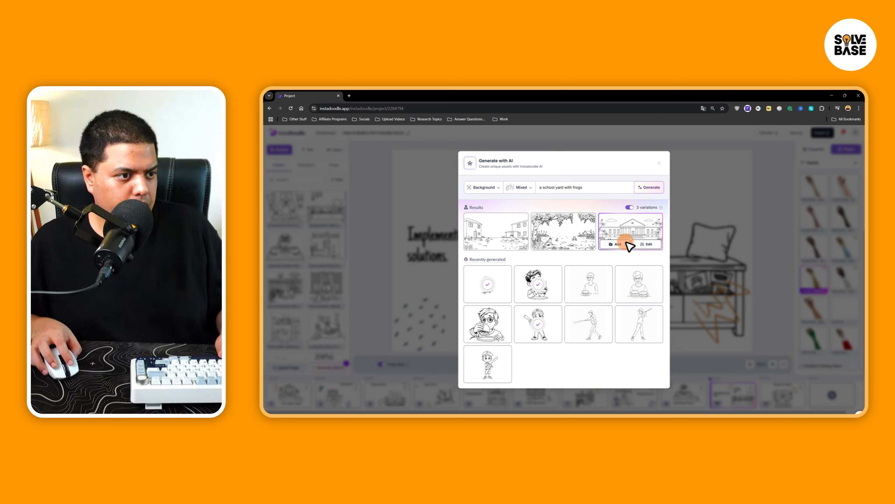
mouse_move(574, 244)
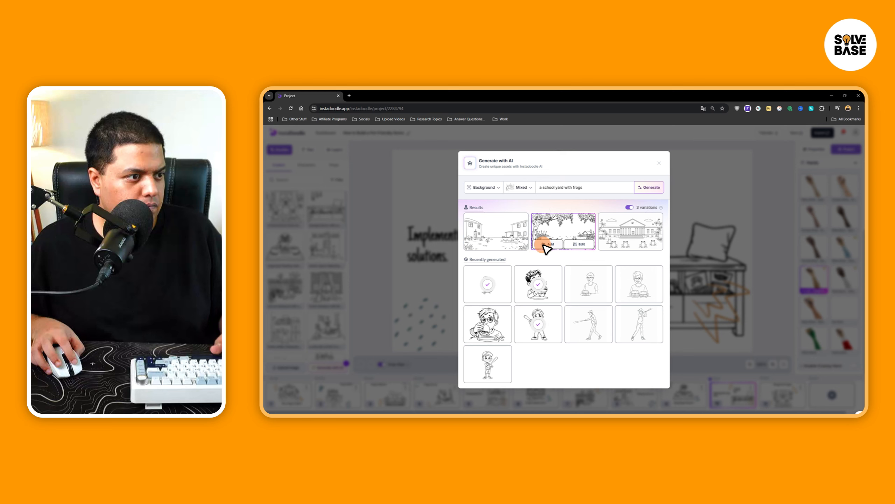
mouse_move(490, 245)
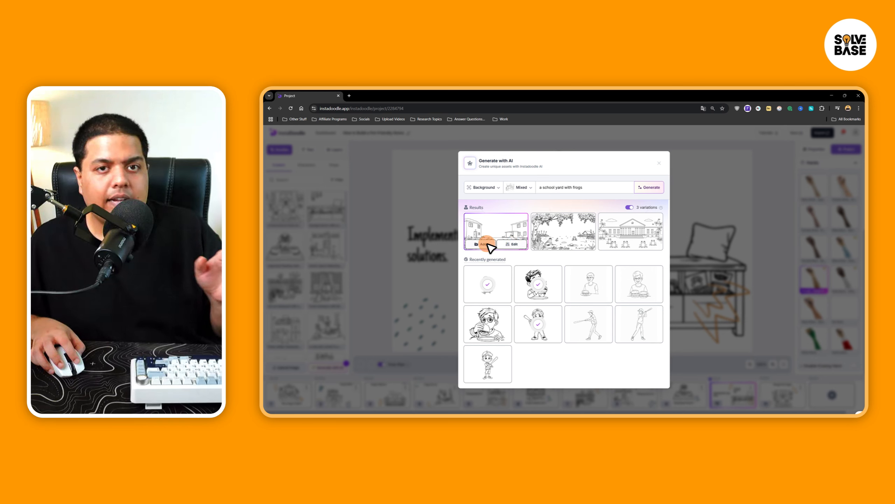
left_click(510, 246)
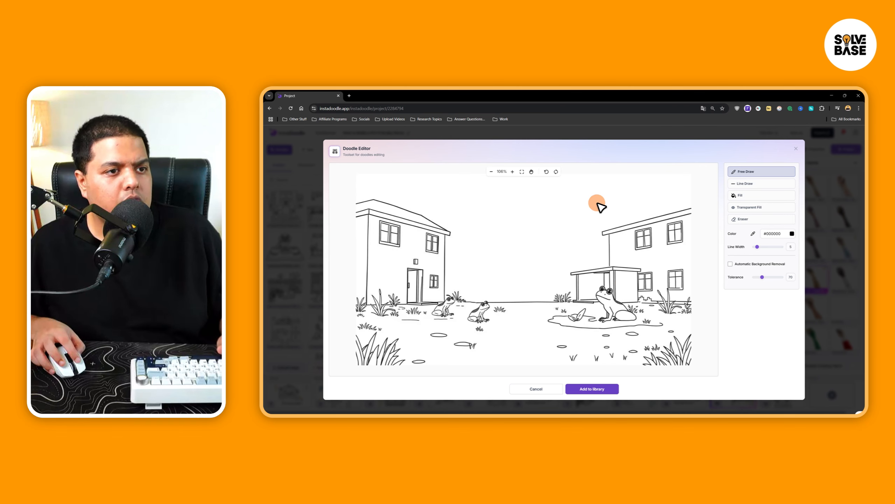
Draw a freehand smiley face in the sky between the houses and a straight diagonal line beside it.
mouse_move(553, 201)
left_mouse_down()
mouse_move(543, 219)
mouse_move(553, 201)
left_mouse_up()
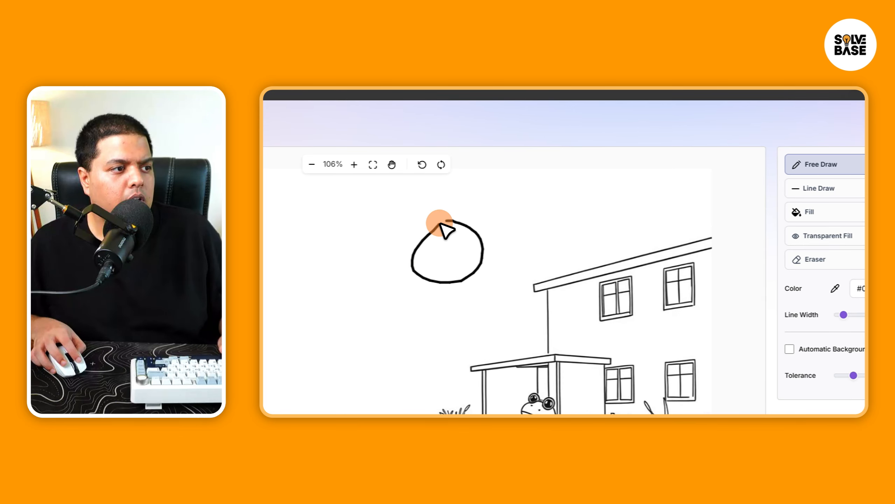
left_click(468, 258)
left_click_drag(443, 268, 460, 266)
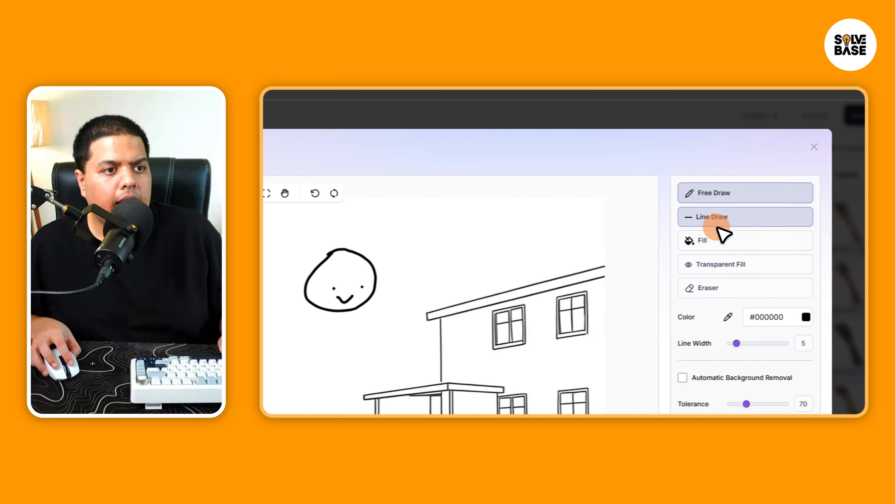
left_click(826, 194)
left_click_drag(412, 226, 505, 269)
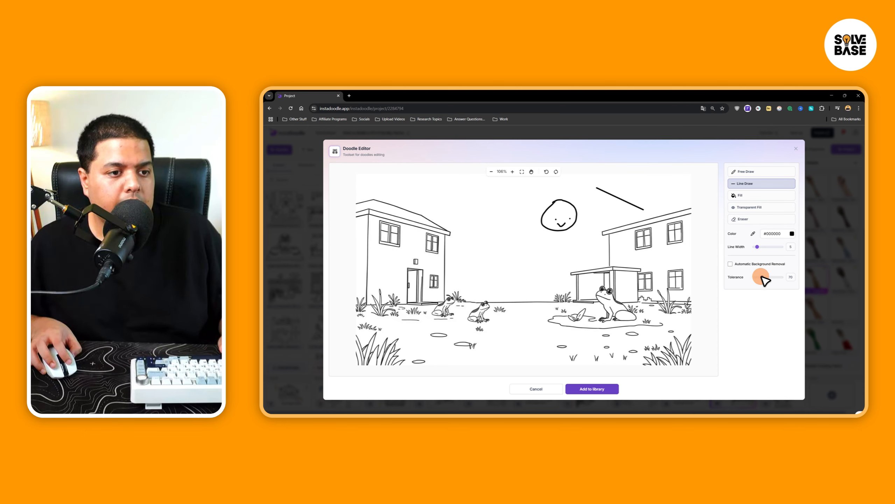
Erase the diagonal line in the sky and a strip of background just above the right house's roof.
left_click(744, 219)
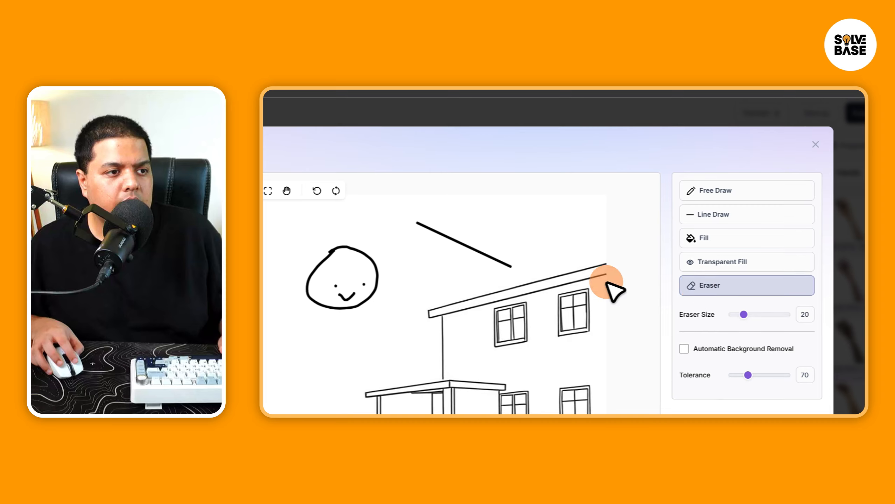
left_click_drag(643, 210, 598, 195)
mouse_move(419, 235)
left_mouse_down()
mouse_move(505, 273)
mouse_move(476, 244)
mouse_move(419, 234)
mouse_move(436, 218)
mouse_move(494, 248)
mouse_move(460, 286)
left_mouse_up()
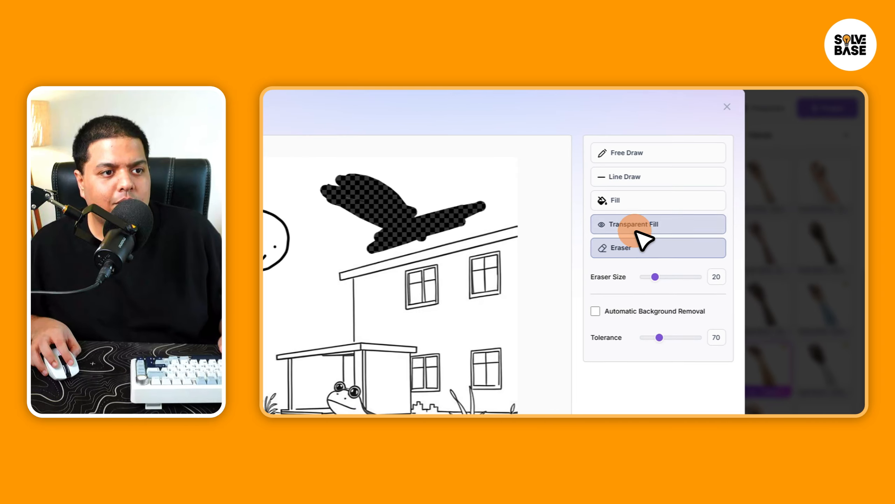
Undo the eraser strokes, the diagonal line and the freehand smiley face on the school yard image.
key("ctrl")
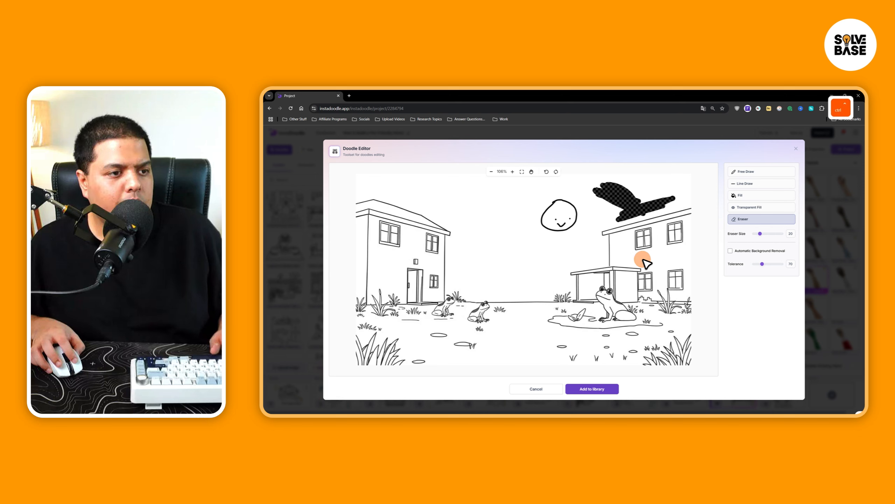
key("ctrl+z")
key("ctrl+z")
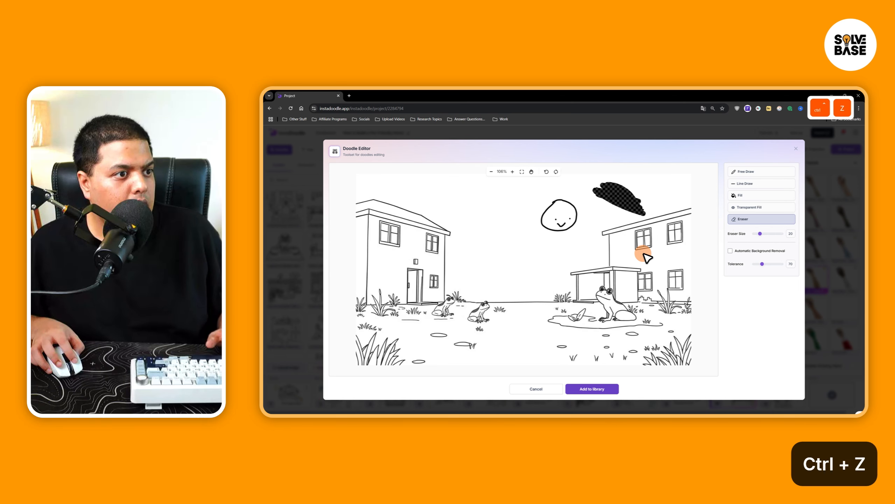
key("ctrl+z")
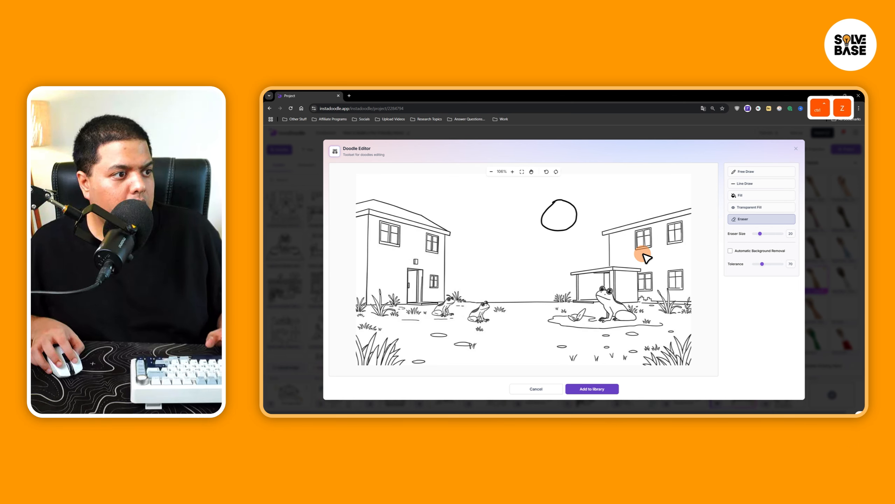
Add the school yard background to the library and close the AI generator.
left_click(591, 387)
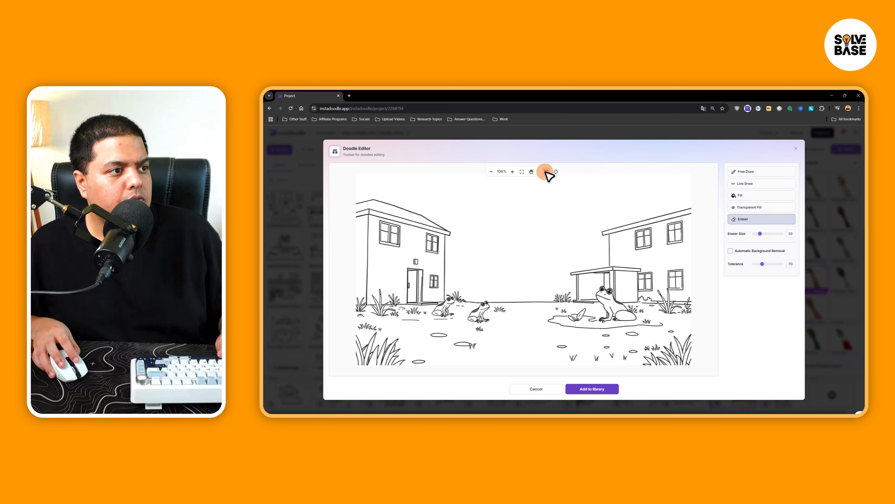
left_click(592, 390)
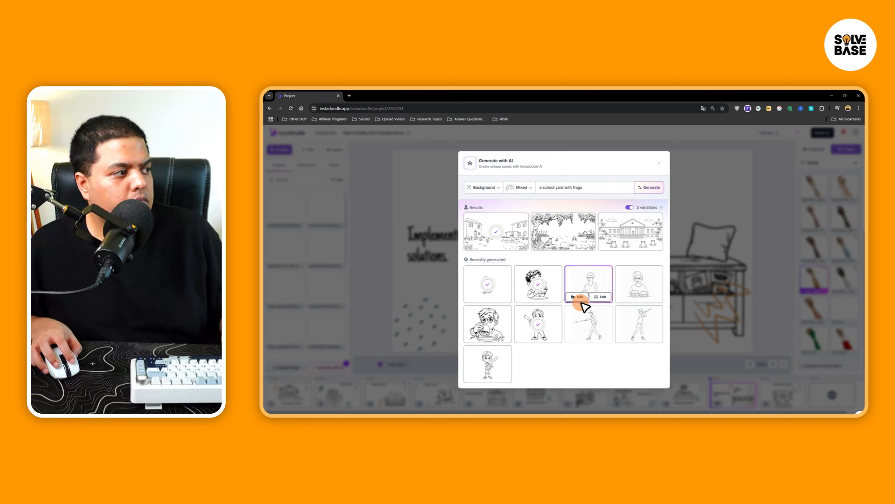
left_click(659, 163)
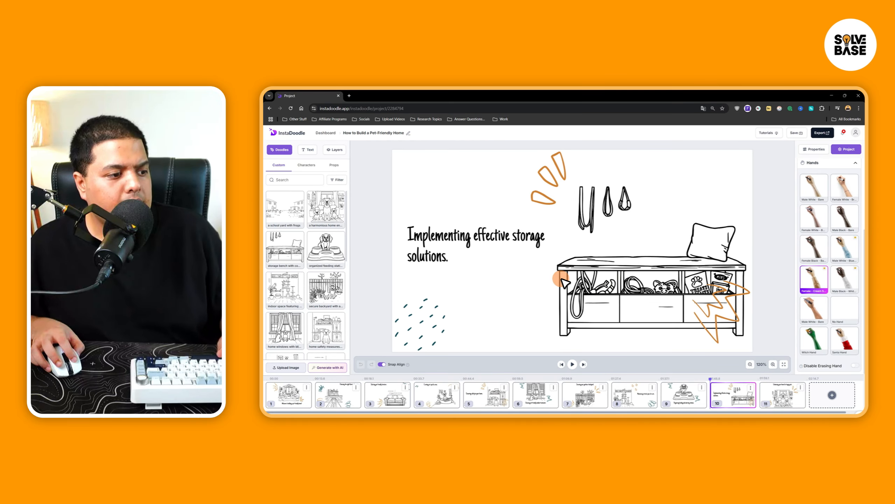
Place the school yard doodle on slide 10 and delete the slide's text, storage bench and accent doodles.
left_click_drag(605, 278, 621, 252)
left_click(702, 267)
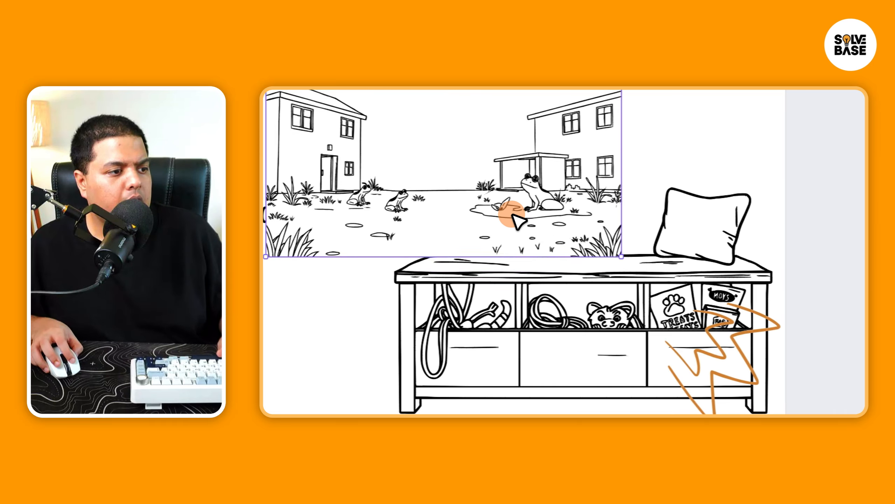
key("Delete")
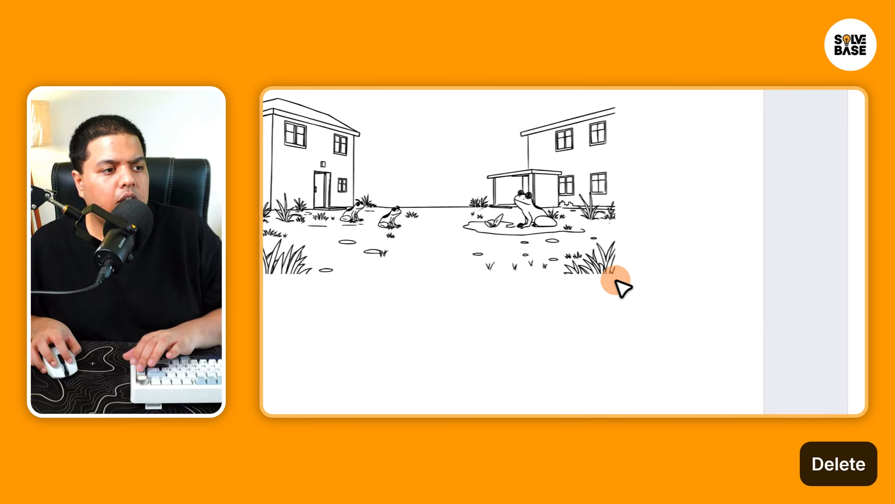
left_click(473, 286)
key("Delete")
left_click(367, 411)
key("Delete")
Enlarge the school yard doodle and position it near the middle of slide 10.
left_click_drag(786, 306, 511, 237)
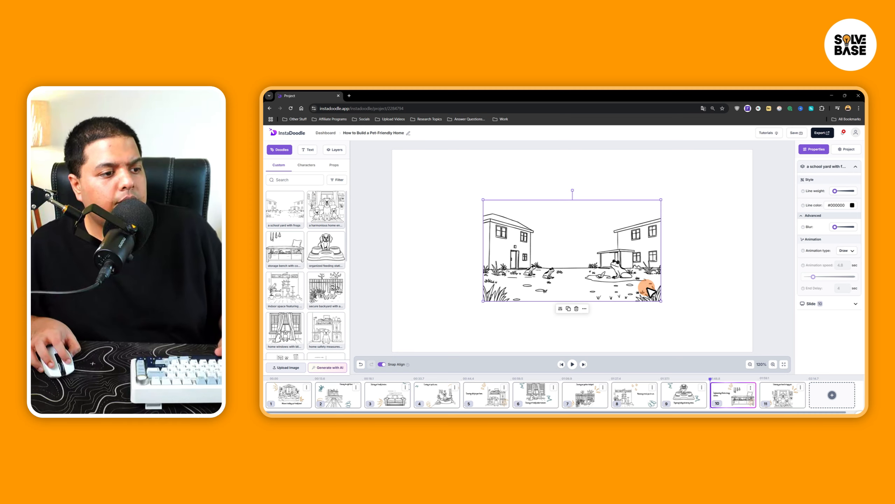
left_click_drag(661, 301, 748, 350)
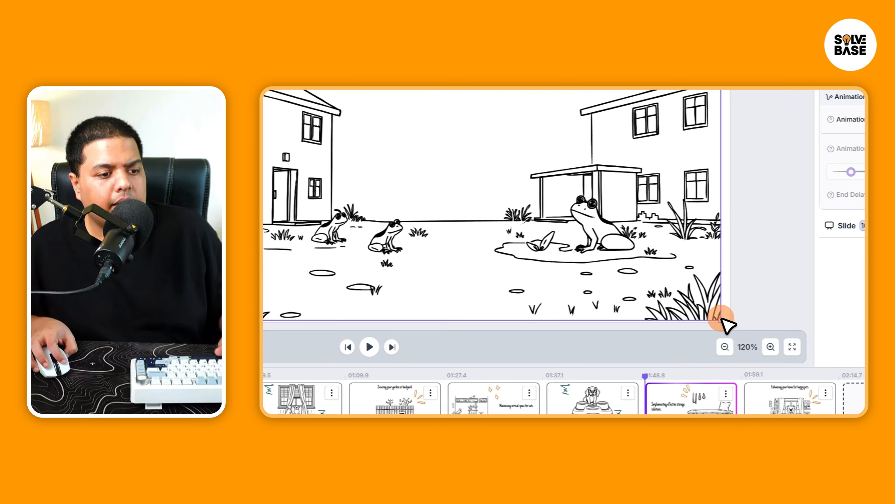
left_click_drag(627, 238, 552, 189)
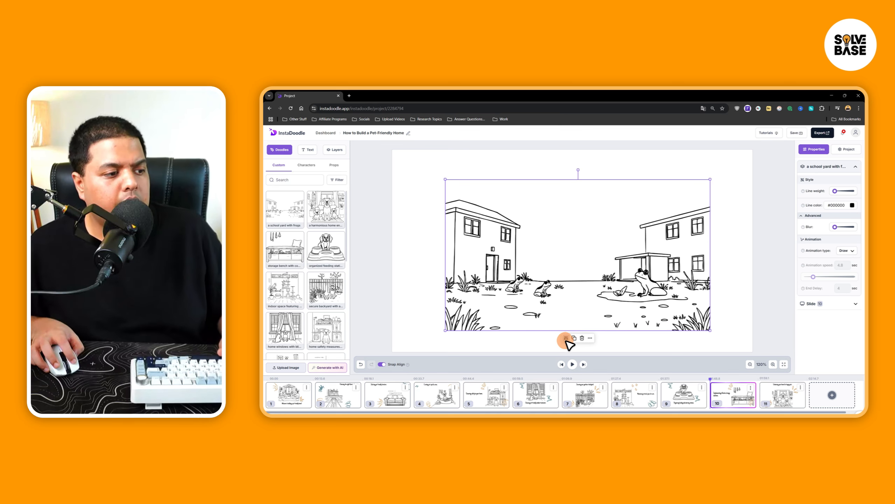
left_click(590, 338)
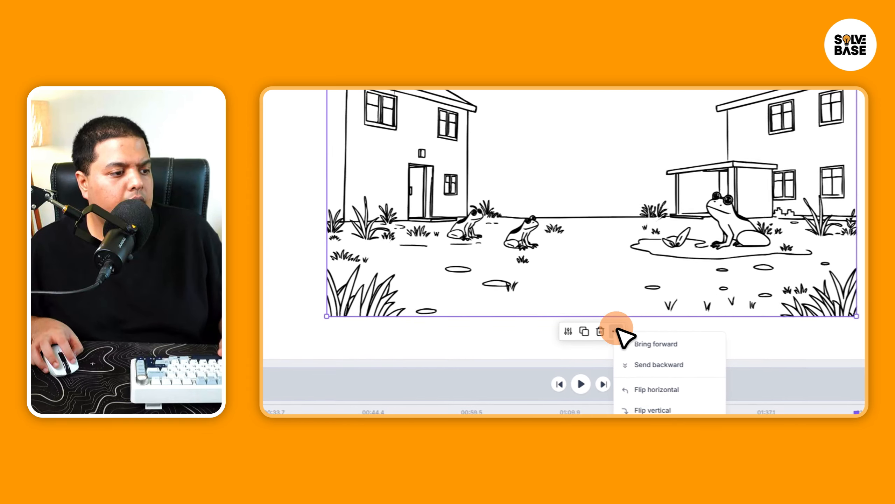
left_click(620, 311)
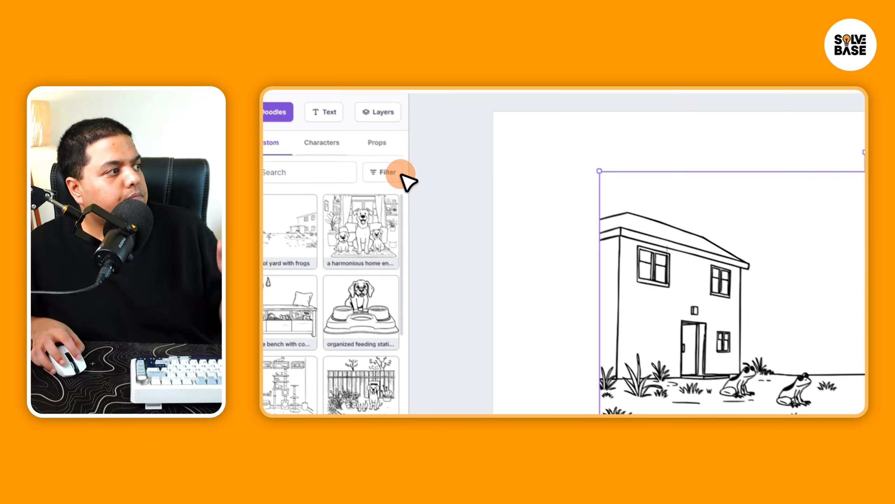
Add the Elderly Man - Walter character between the two houses on slide 10.
left_click(349, 192)
left_click(383, 287)
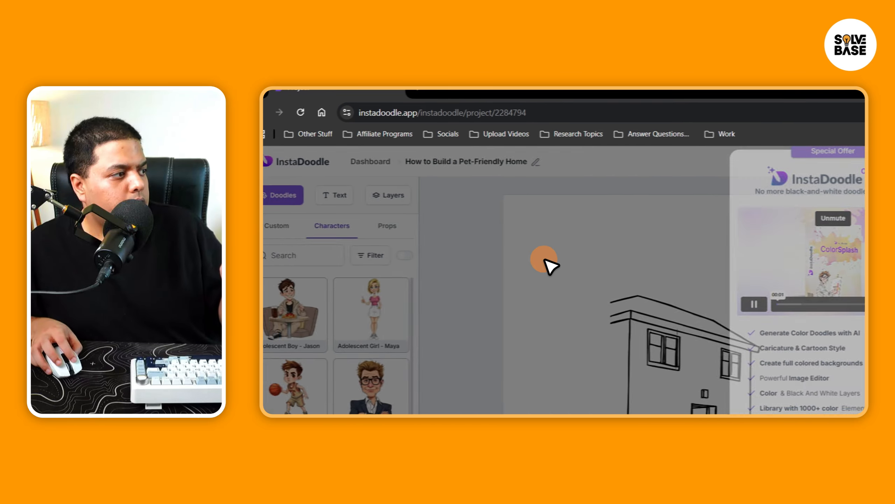
left_click(545, 260)
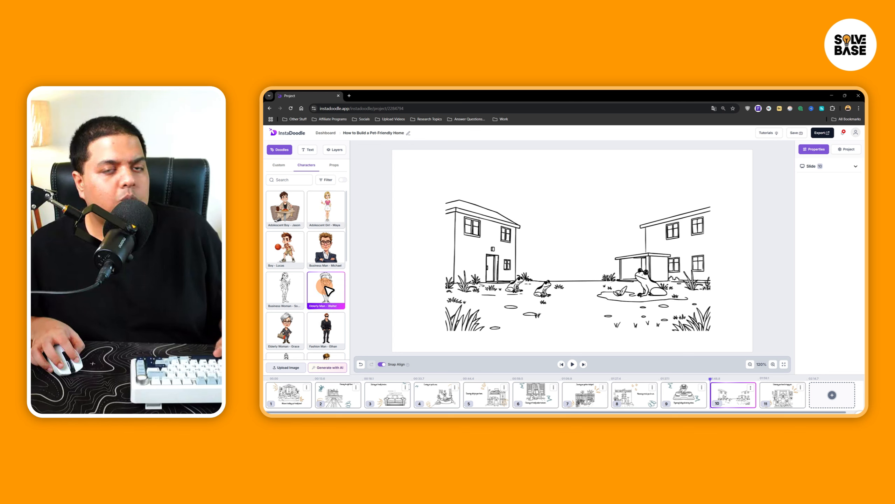
left_click_drag(328, 290, 592, 245)
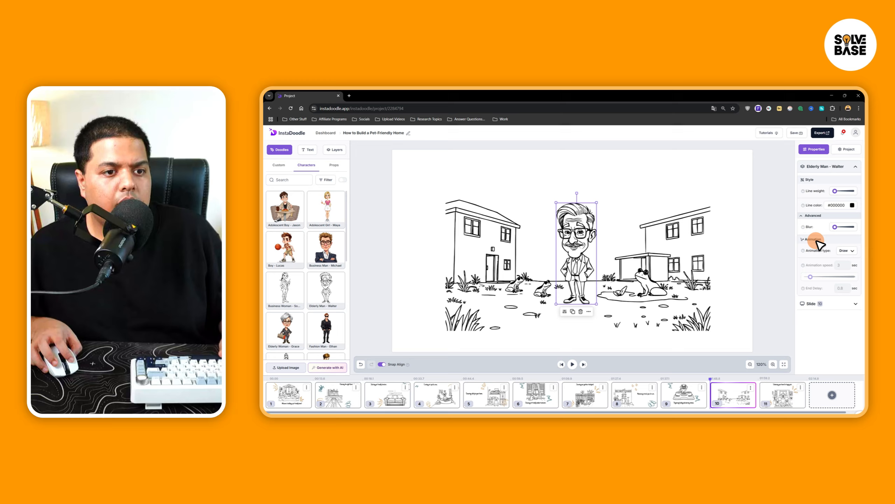
left_click(846, 250)
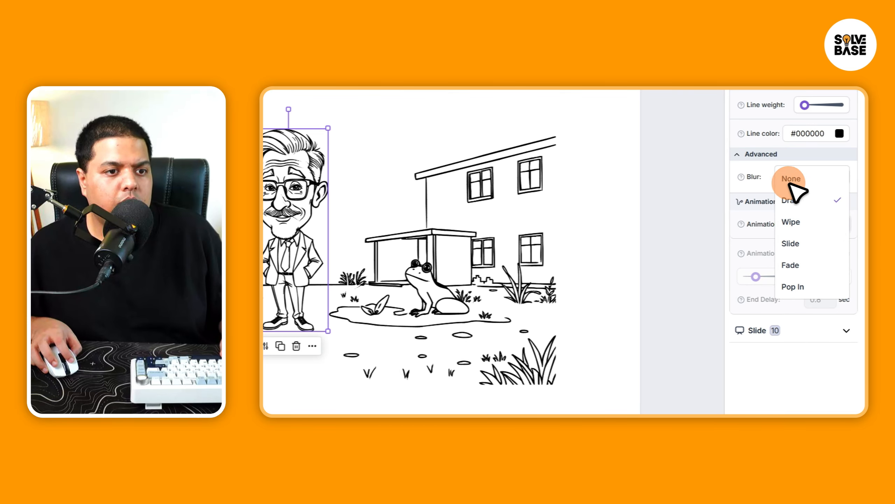
left_click(761, 207)
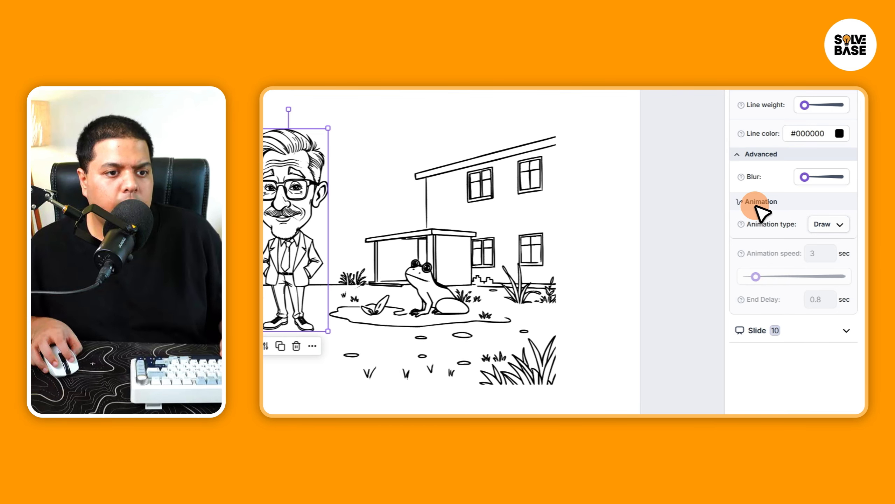
left_click(842, 334)
left_click(837, 332)
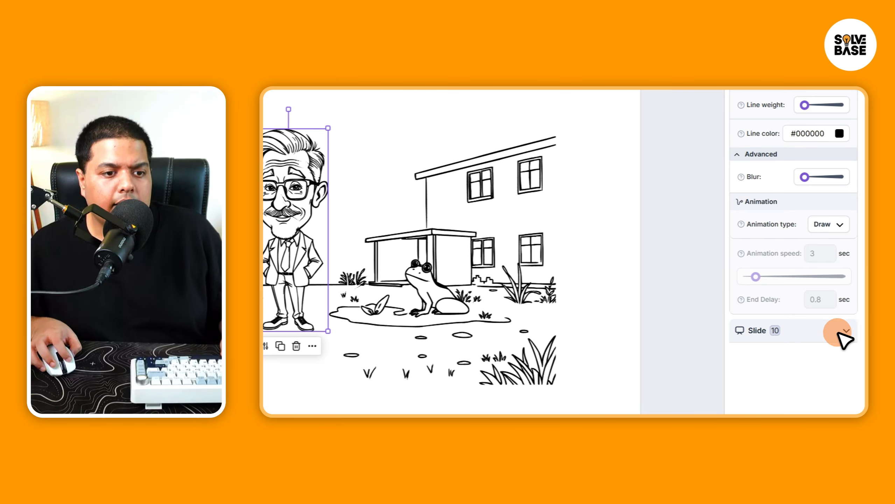
left_click(842, 335)
left_click(844, 334)
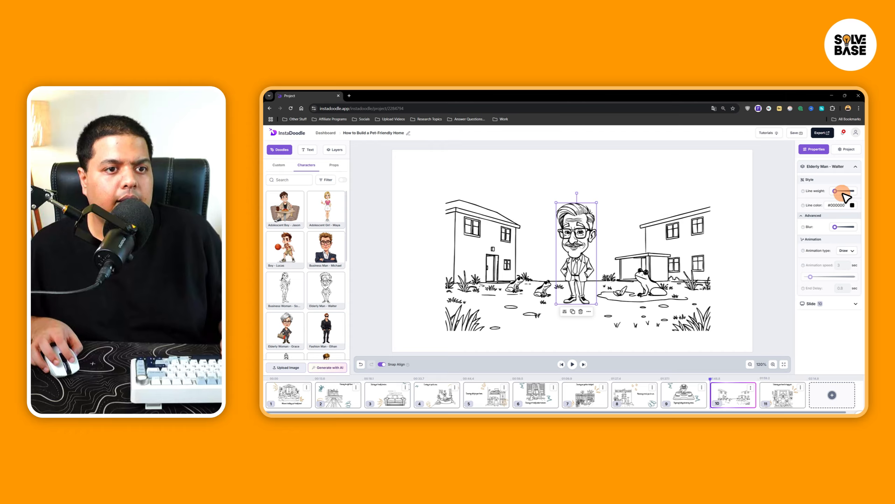
Slightly increase the elderly man's line weight and test the blur filter, returning the blur to its minimum.
left_click_drag(844, 193, 812, 198)
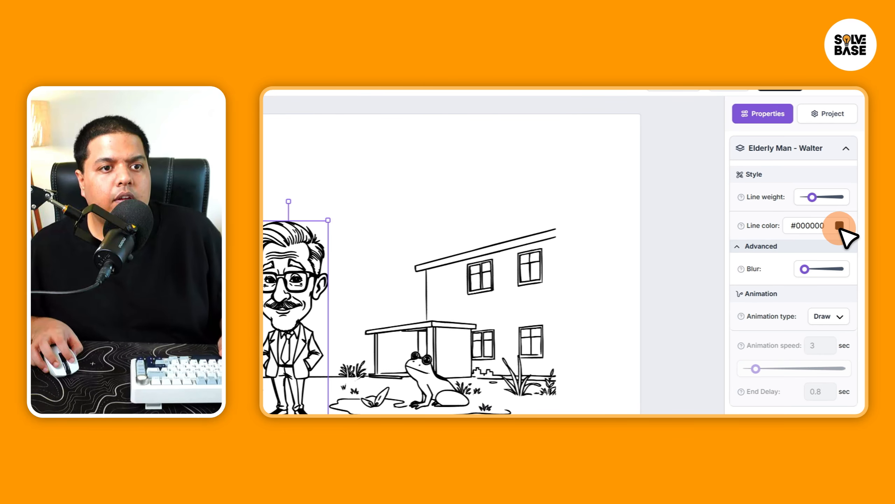
left_click_drag(805, 269, 824, 270)
left_click(269, 382)
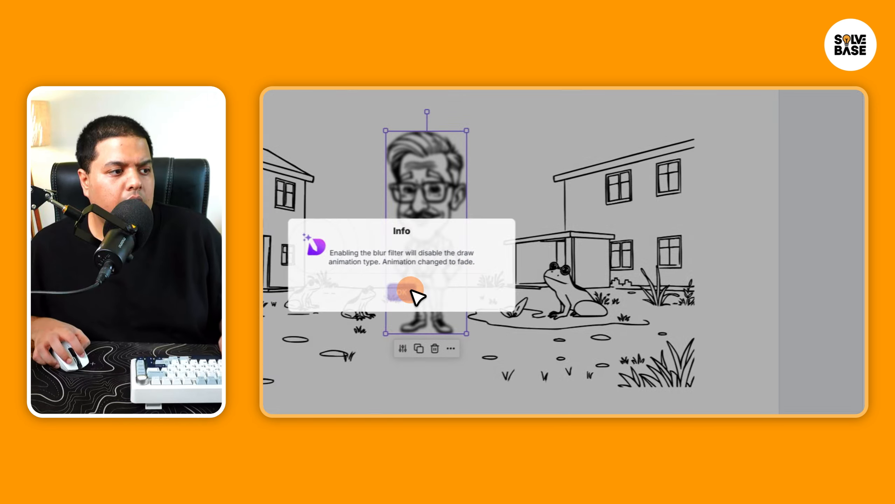
left_click_drag(817, 269, 808, 268)
left_click_drag(807, 229, 800, 229)
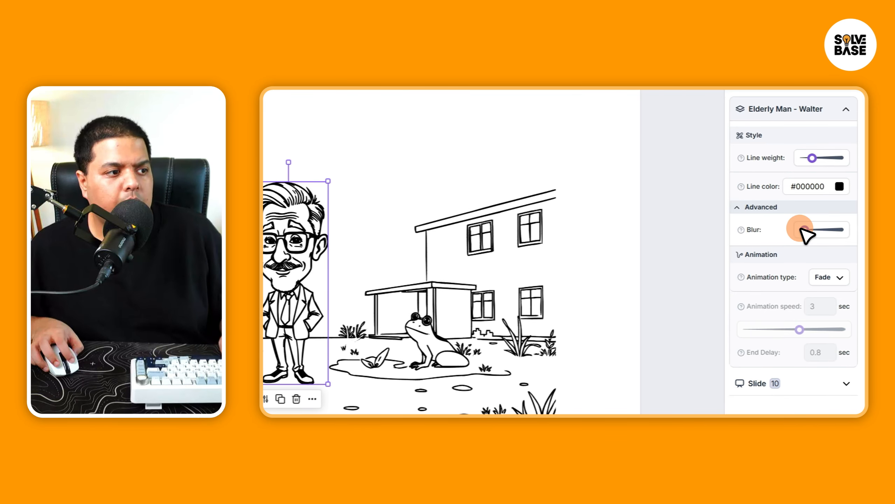
Try the Slide animation type on the elderly man and set it back to Draw.
left_click(839, 279)
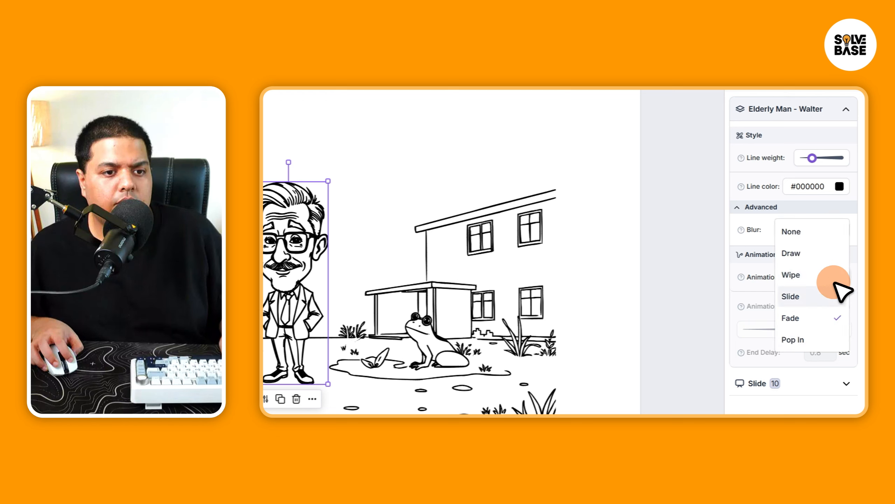
left_click(817, 298)
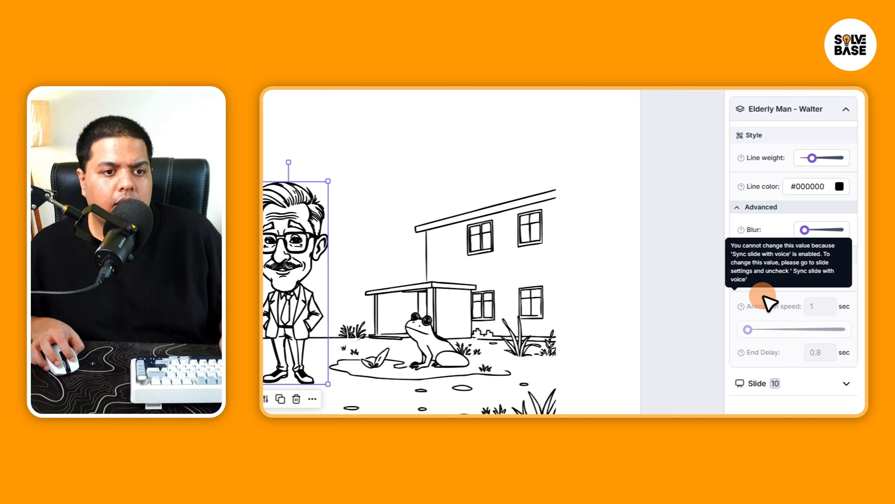
left_click(827, 278)
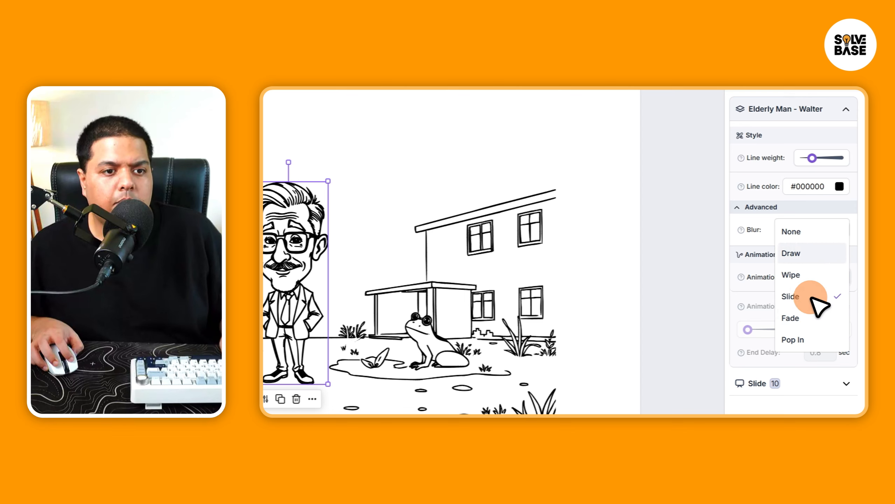
left_click(811, 255)
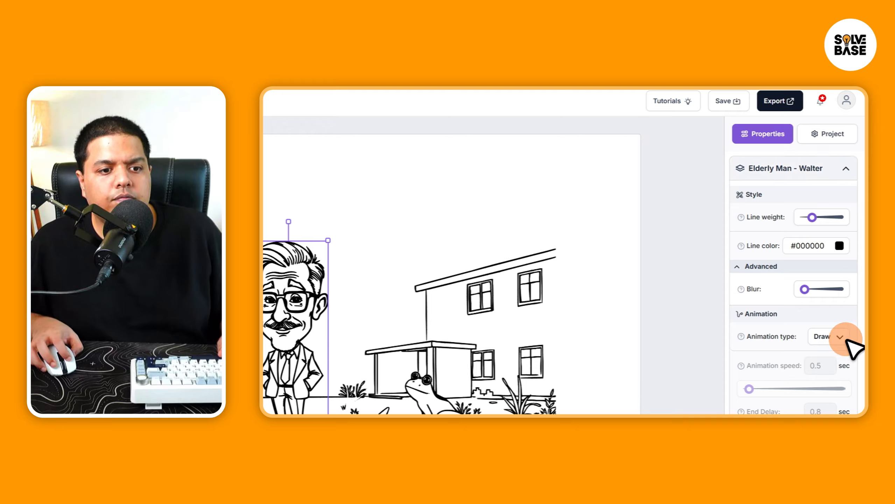
Add the Arrow Swirl prop to slide 10 and place it over the left house.
left_click(826, 133)
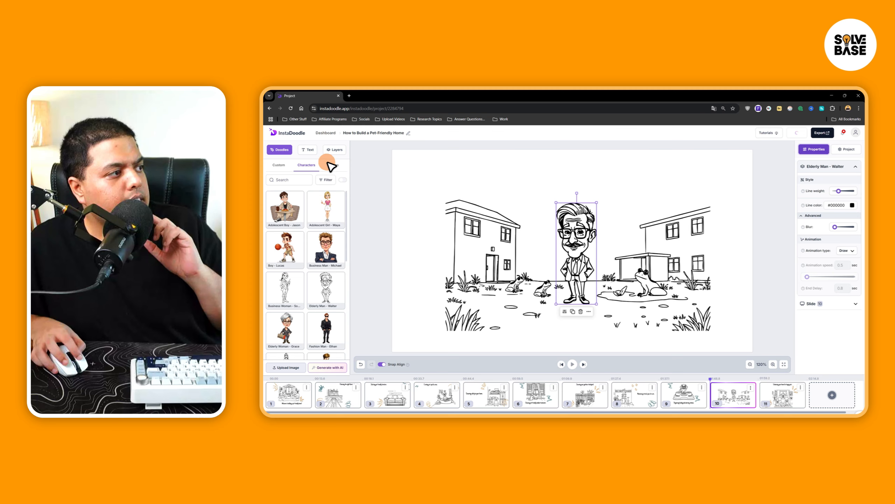
left_click(332, 165)
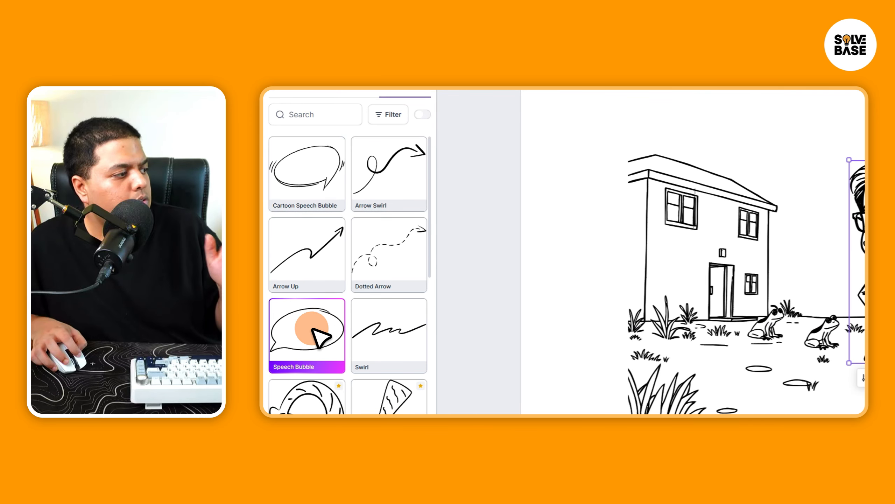
left_click(398, 180)
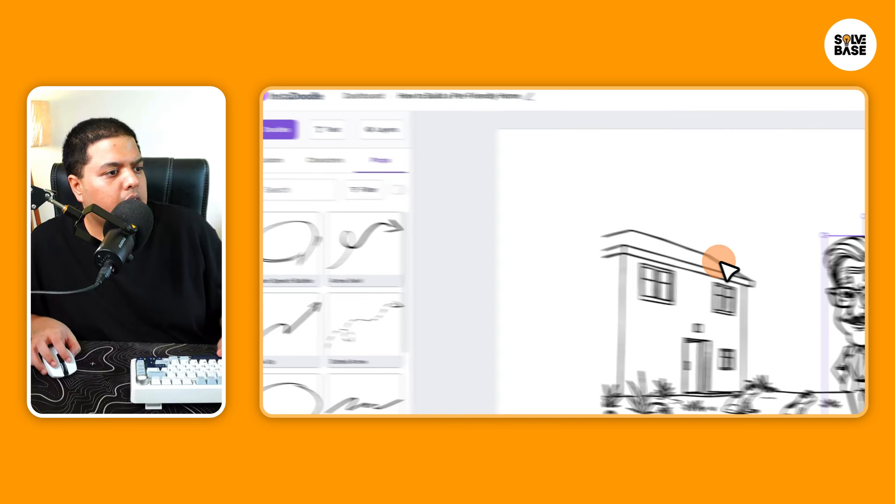
mouse_move(679, 232)
left_mouse_down()
mouse_move(600, 172)
mouse_move(474, 200)
left_mouse_up()
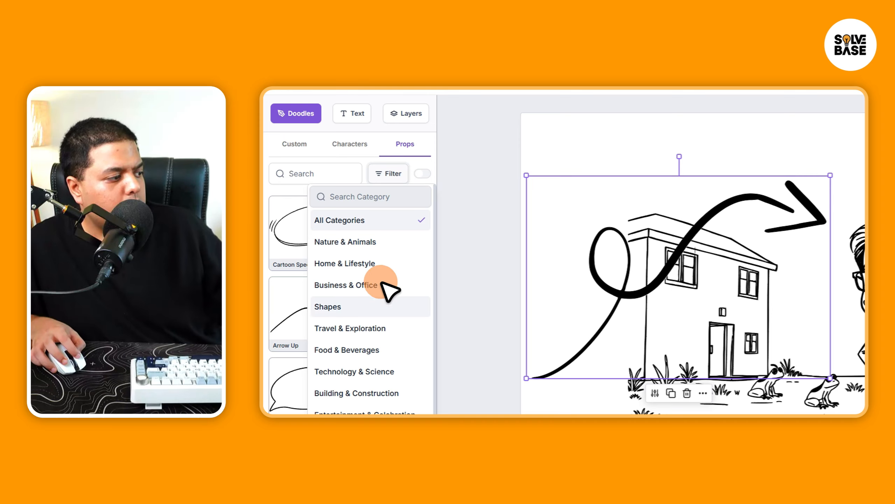
Filter the prop library by the Business & Office category and browse its doodles.
left_click_drag(435, 356, 428, 465)
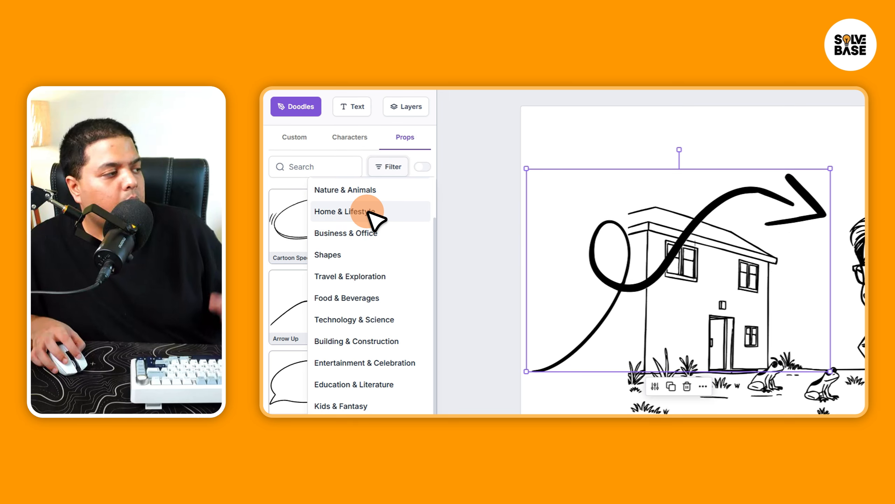
left_click(360, 234)
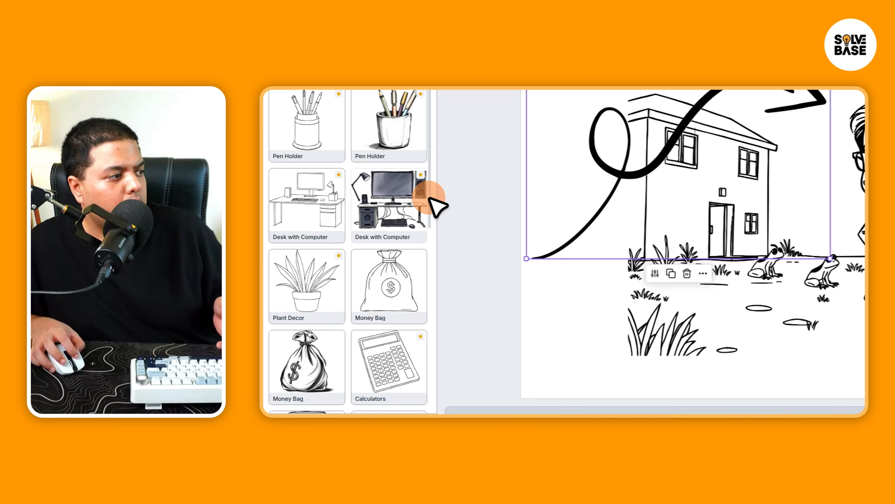
Browse the Business & Office props, limit them to colour doodles and decline the ColorSplash add-on offer.
scroll(437, 206, "down", 5)
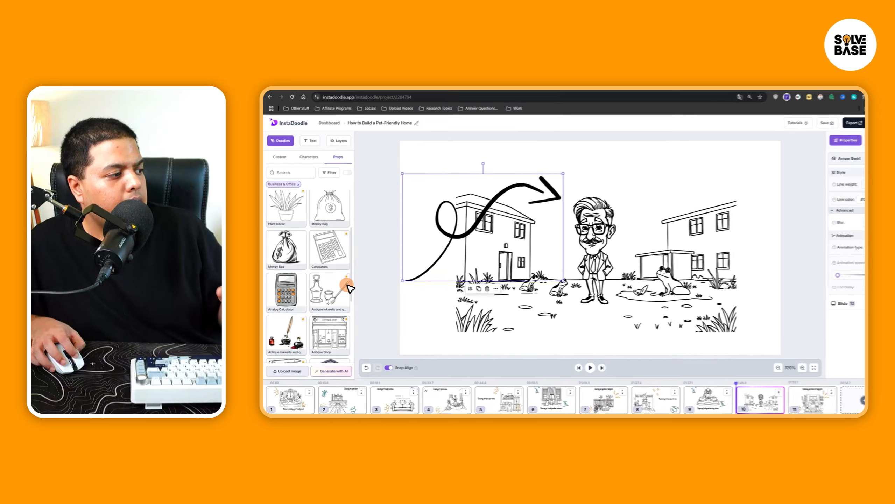
scroll(349, 267, "up", 2)
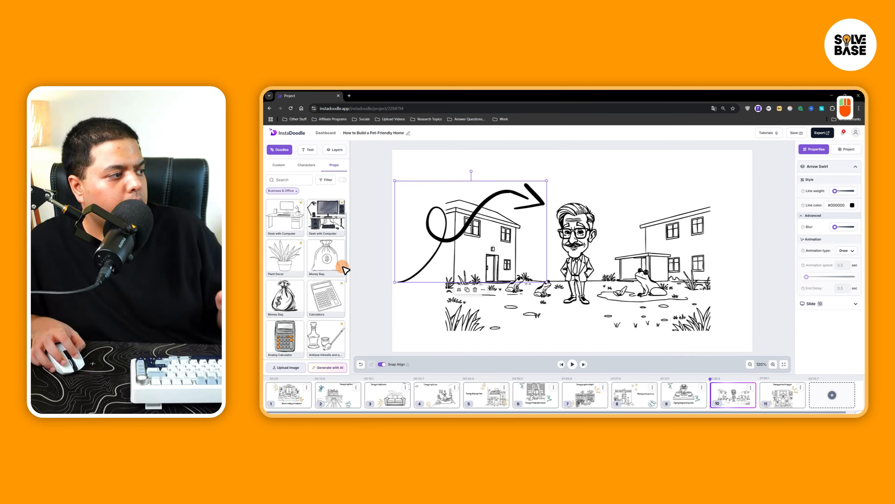
scroll(342, 266, "up", 1)
left_click(343, 179)
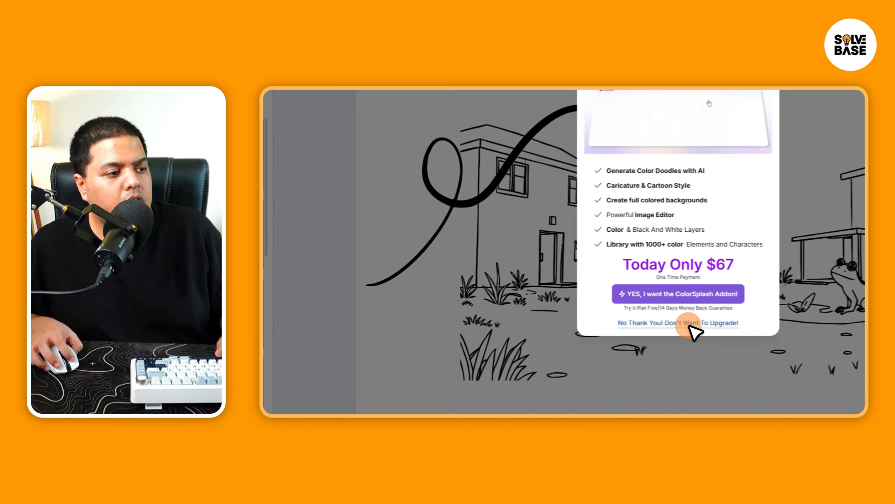
left_click(570, 301)
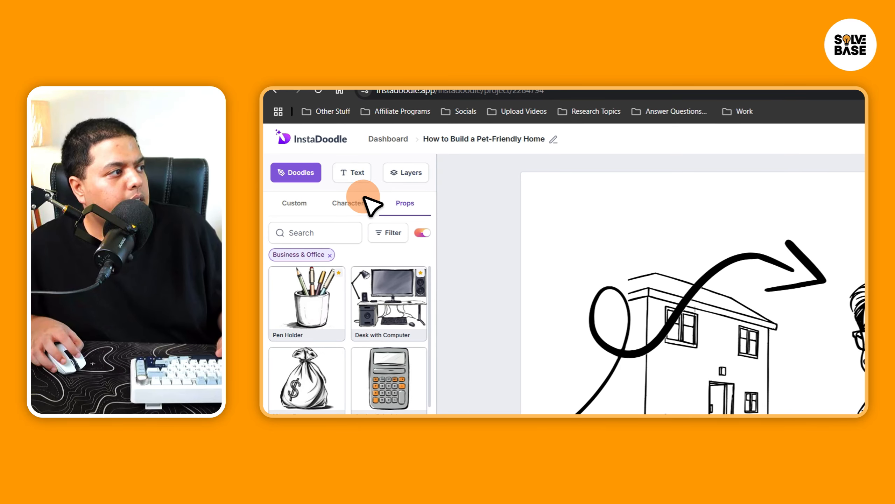
Add a text element in the Shadows Into Light font to slide 10, enlarge it and place it above the right house.
left_click(361, 175)
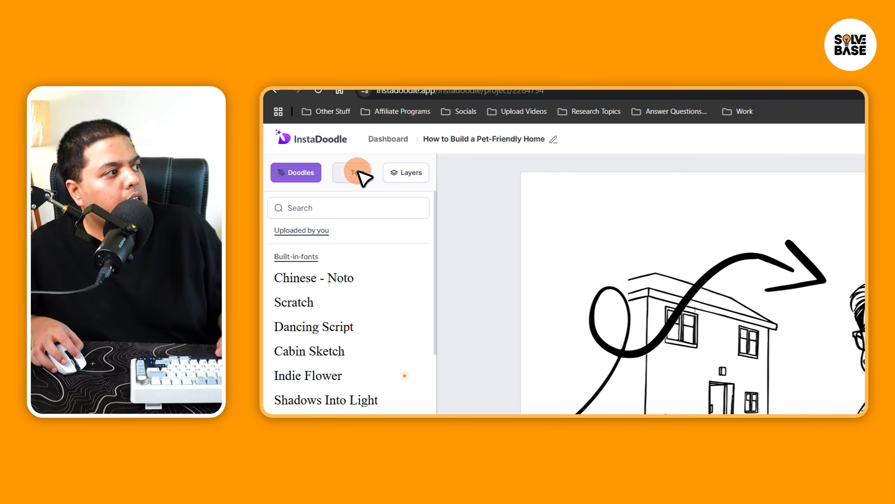
scroll(434, 233, "down", 4)
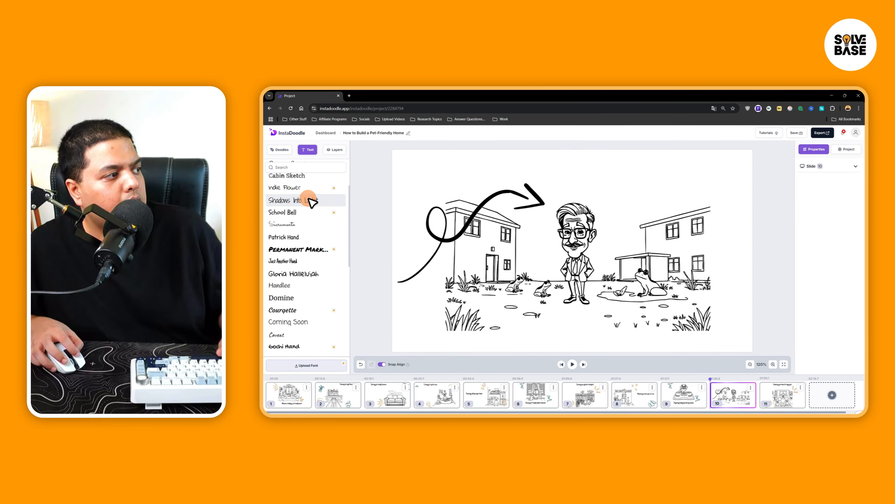
left_click(307, 202)
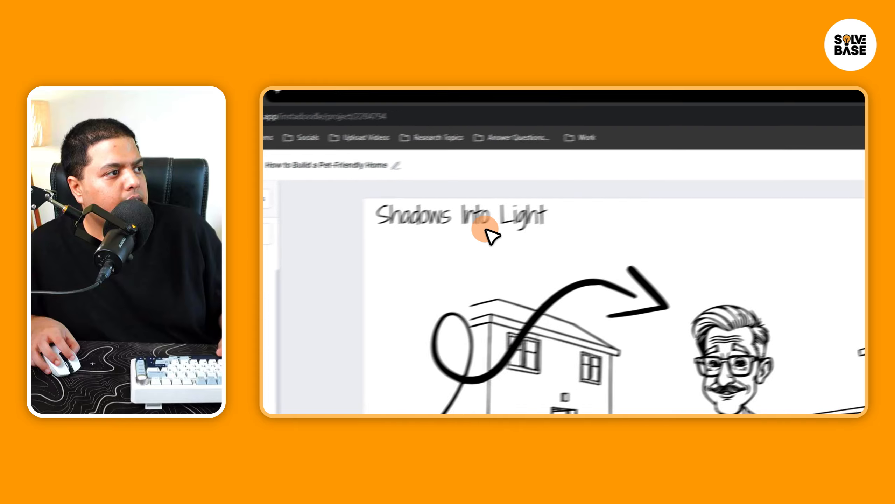
left_click_drag(453, 163, 635, 179)
left_click_drag(533, 227, 571, 241)
left_click_drag(628, 251, 659, 275)
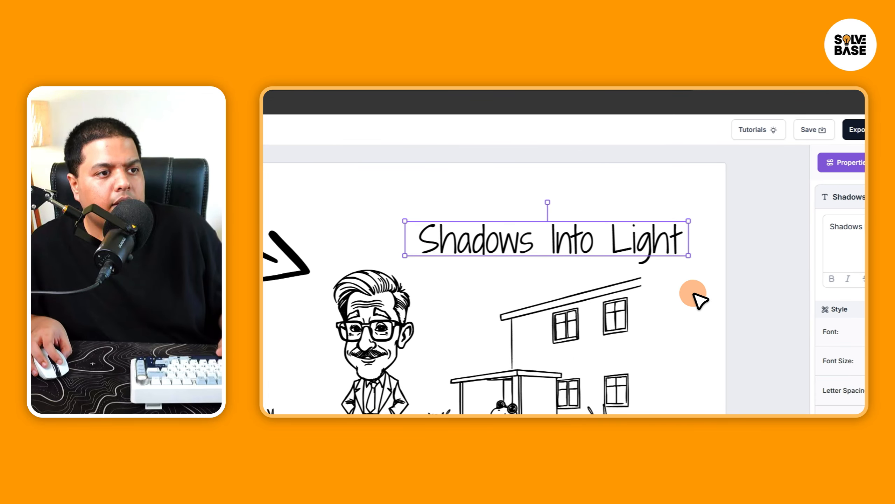
left_click_drag(595, 238, 542, 231)
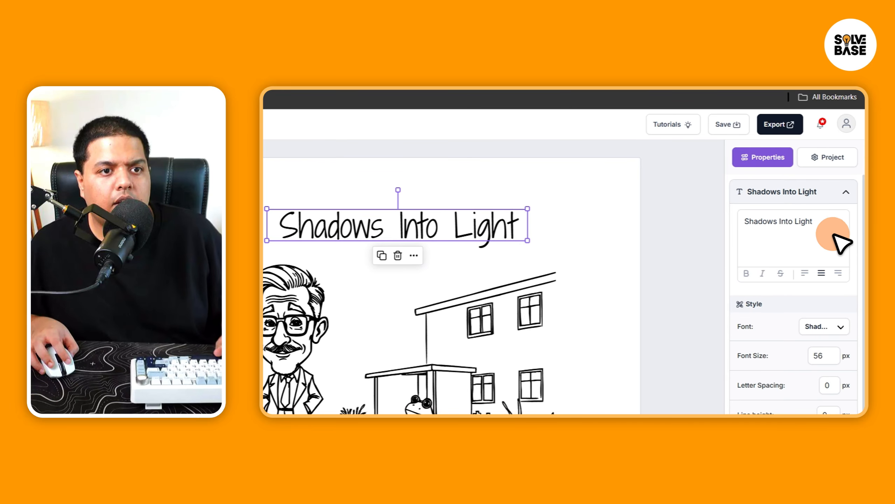
Try Dancing Script on the text above the right house, and set its font to Cabin Sketch.
left_click_drag(842, 243, 713, 220)
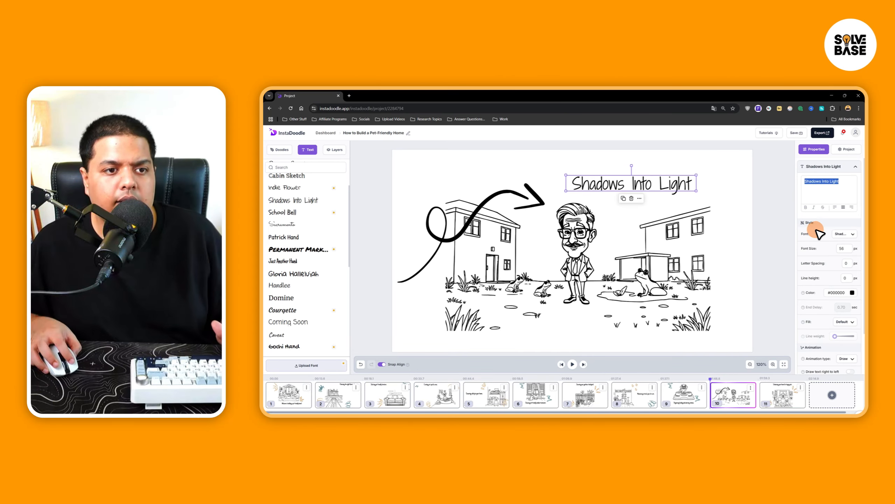
left_click(843, 207)
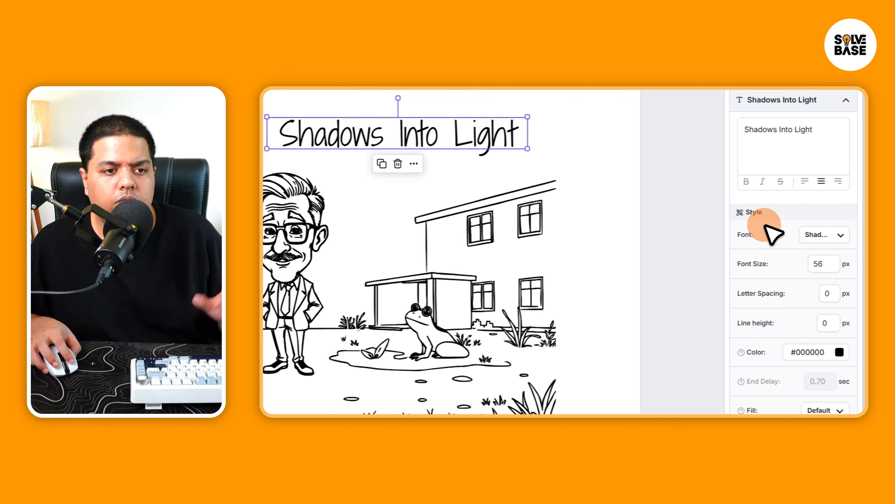
left_click(846, 237)
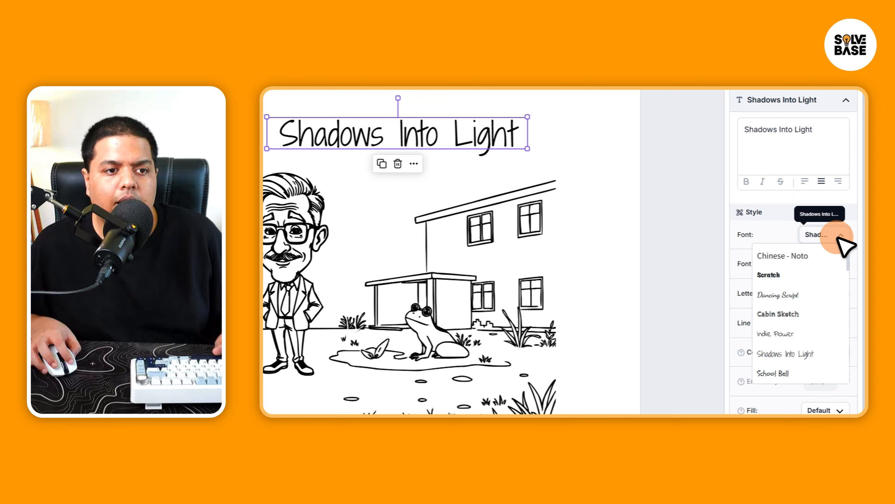
left_click(843, 234)
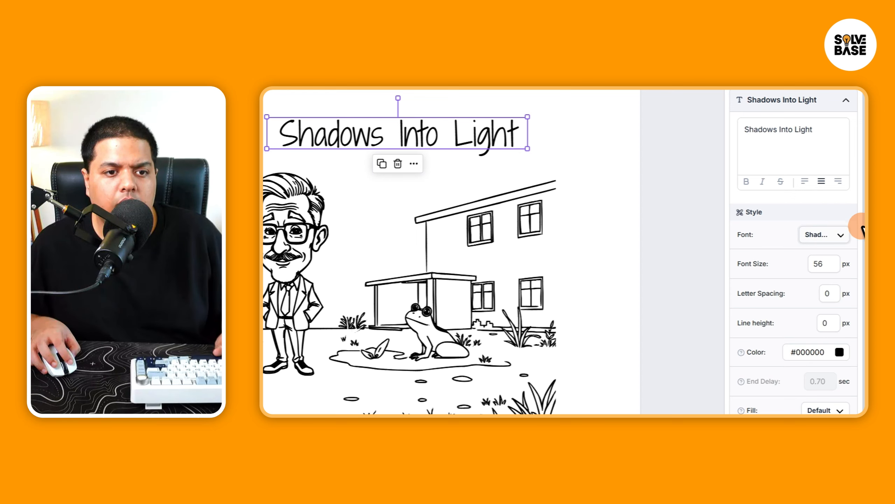
scroll(862, 226, "down", 1)
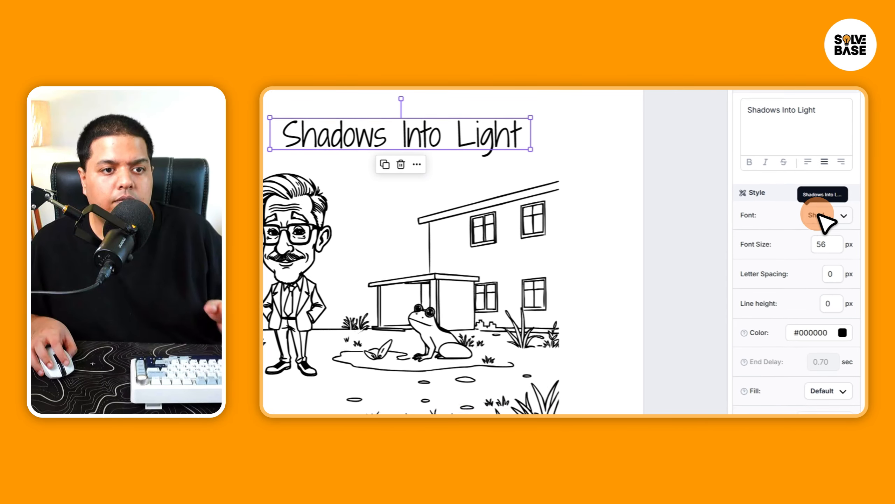
left_click(818, 216)
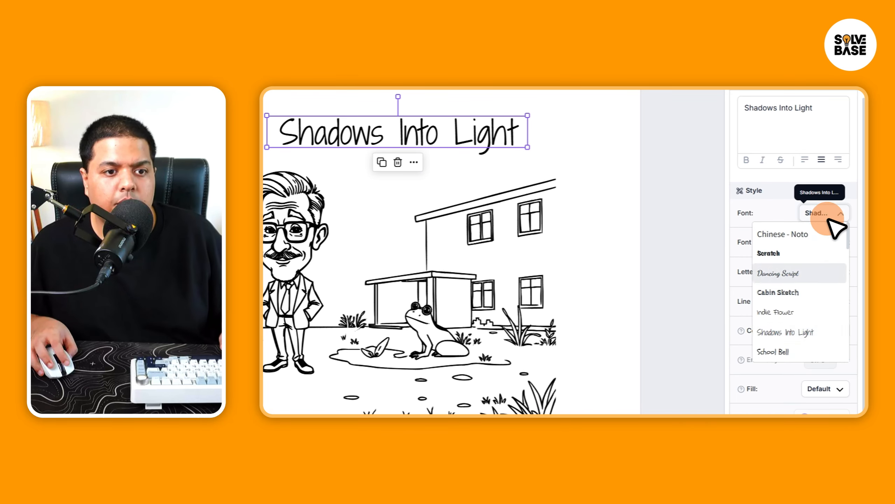
left_click(801, 280)
left_click(827, 217)
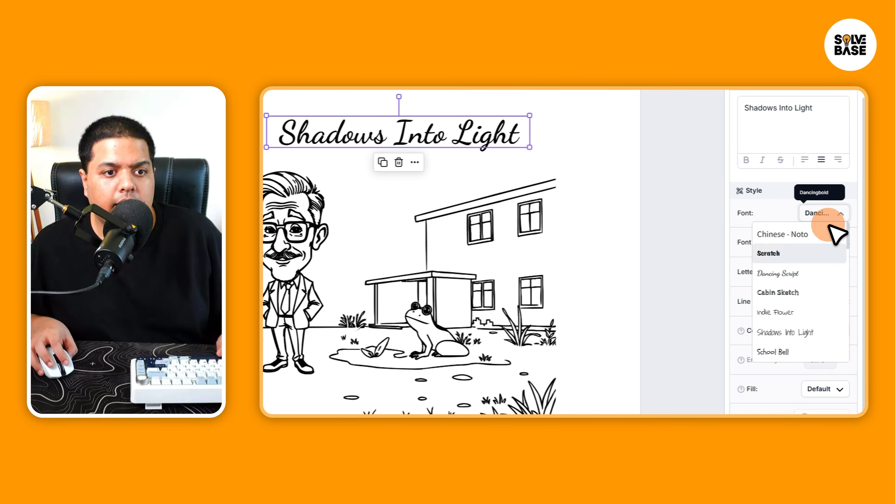
left_click(802, 296)
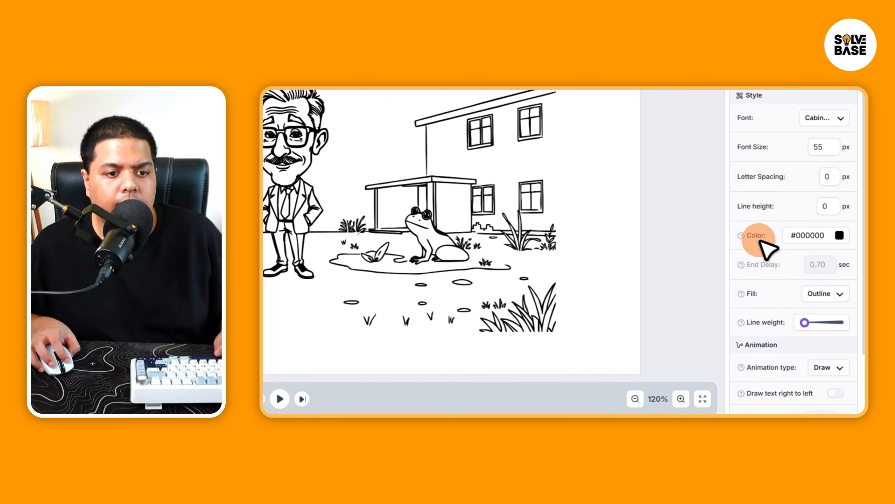
Set the text's fill back to Default and its color to red #ff0c0c.
left_click(825, 252)
left_click(832, 273)
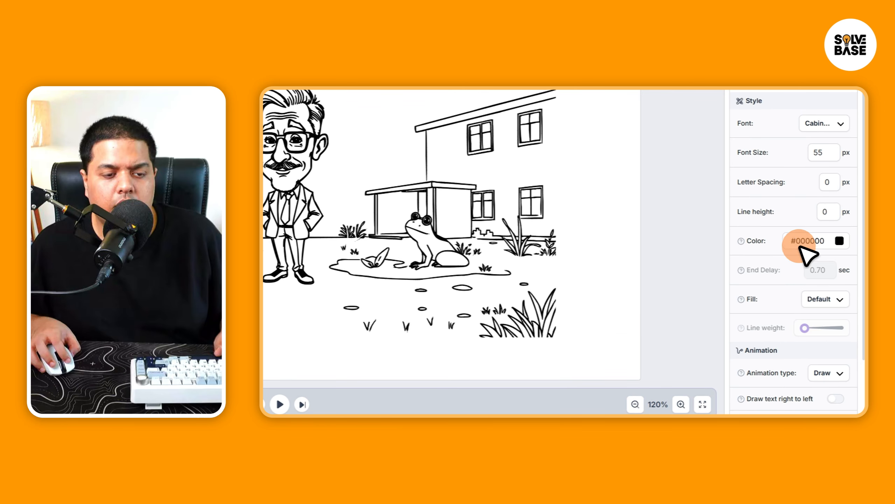
left_click(838, 240)
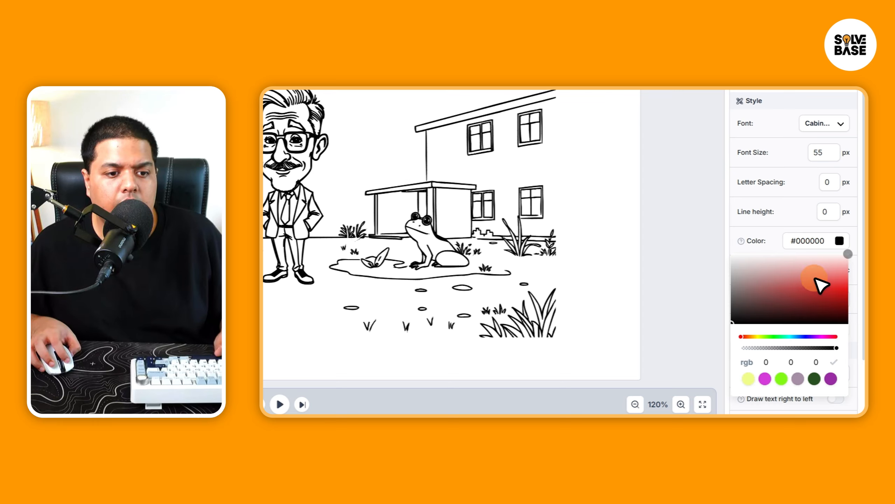
left_click(842, 254)
left_click(810, 251)
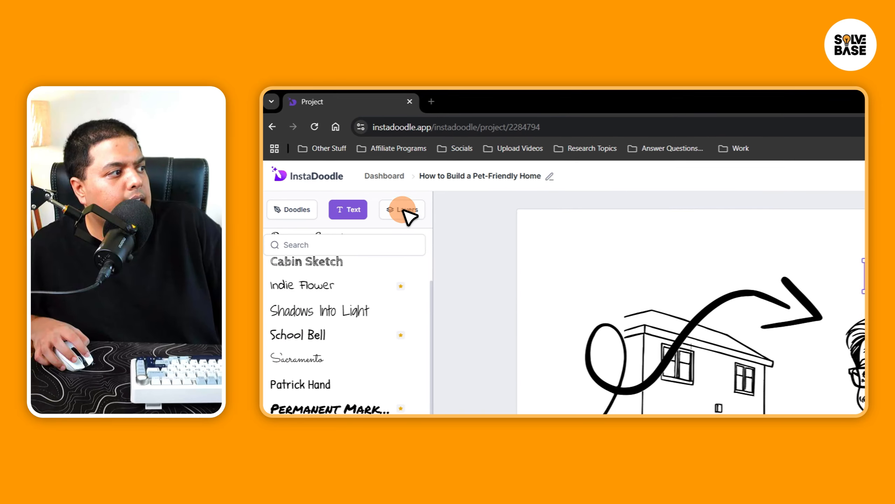
Show the slide's layers and move the red text down so it overlaps the elderly man's head.
left_click(408, 210)
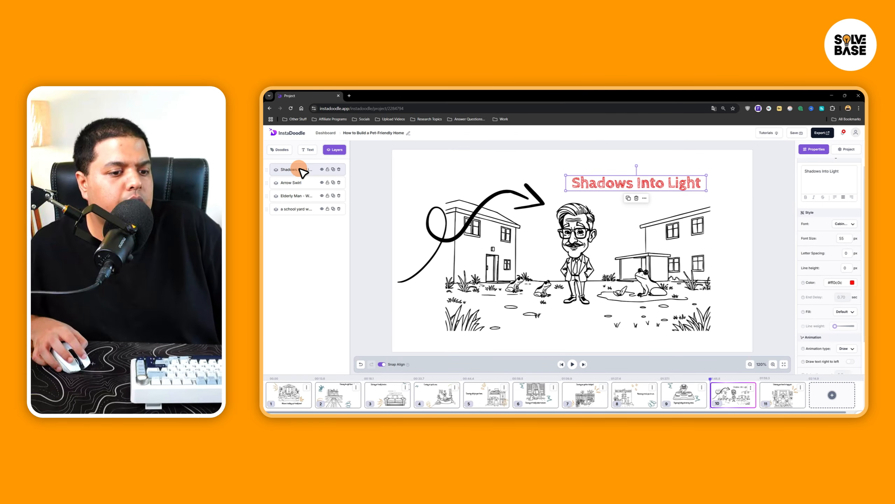
left_click_drag(614, 184, 585, 217)
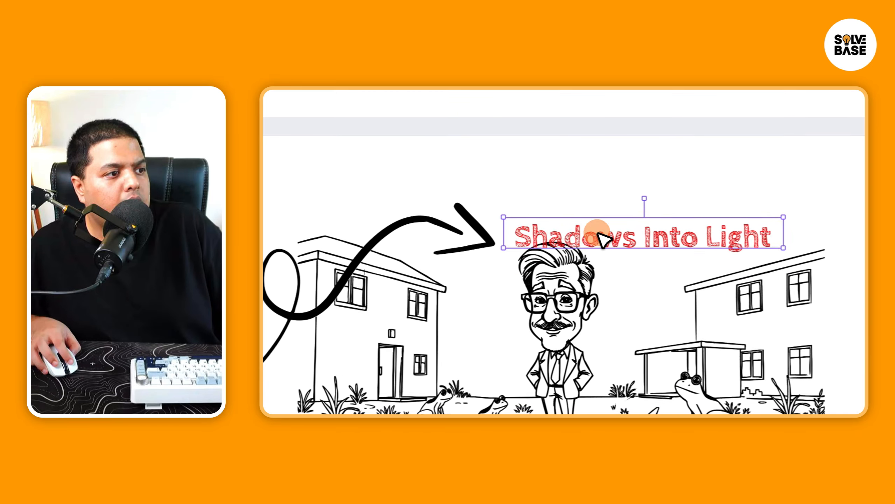
mouse_move(576, 268)
left_mouse_down()
mouse_move(592, 266)
mouse_move(586, 255)
mouse_move(581, 262)
left_mouse_up()
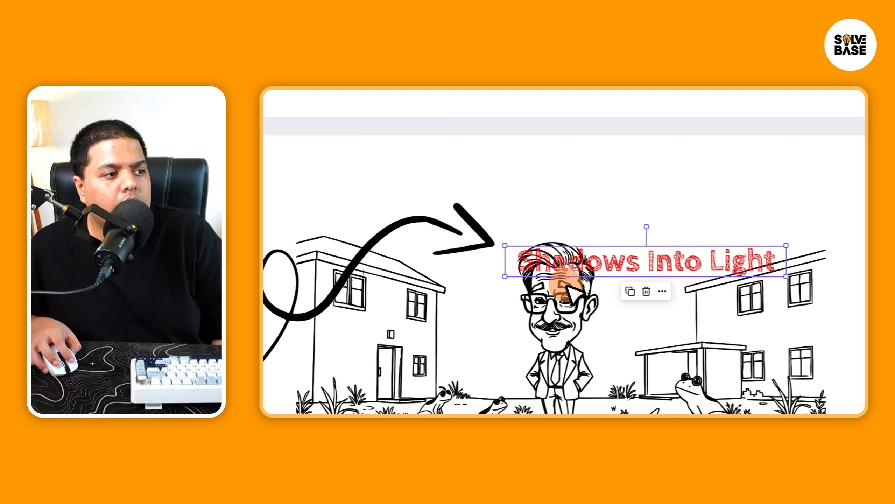
Move the Elderly Man layer to the front of the layer order, above the Shadows Into Light text.
left_click(561, 310)
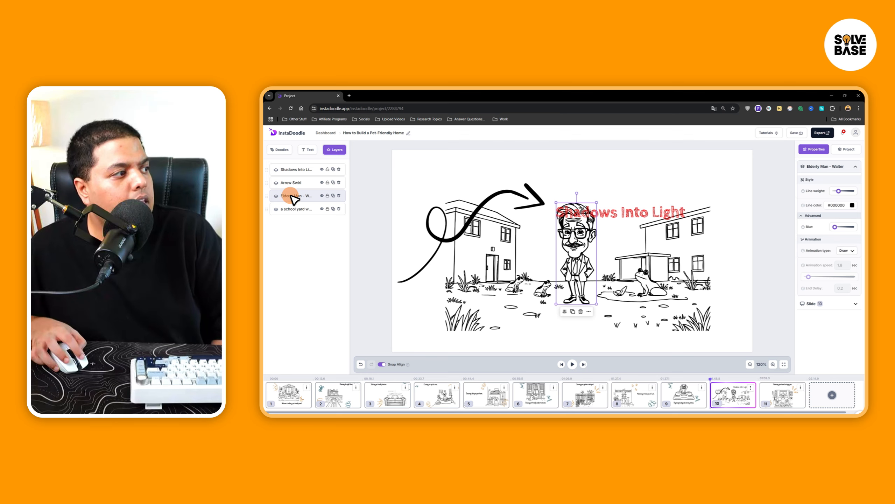
left_click_drag(269, 196, 268, 180)
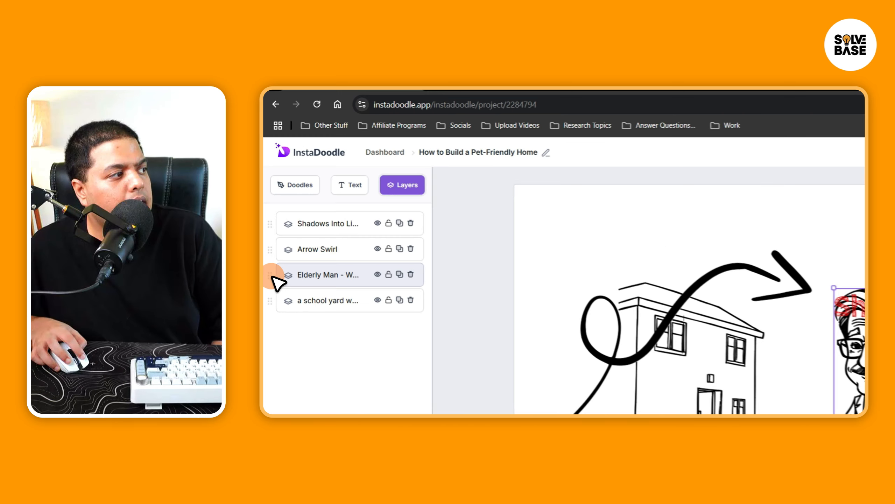
left_click_drag(275, 251, 276, 226)
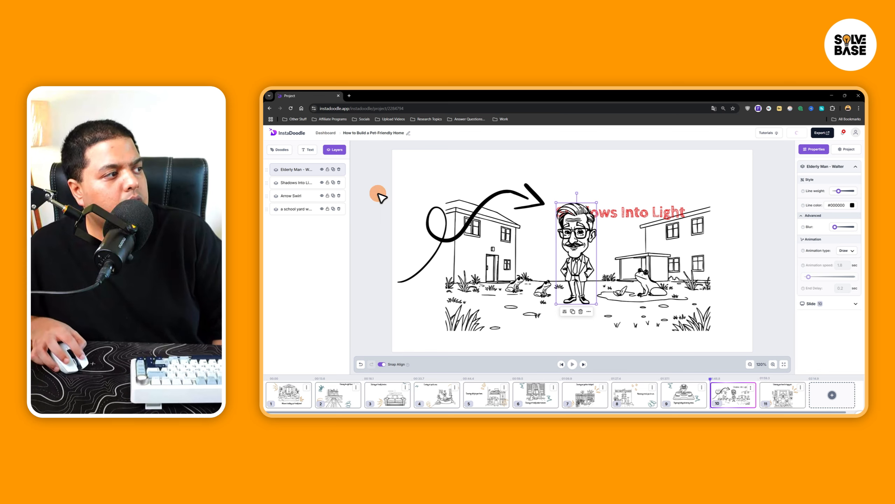
mouse_move(271, 181)
left_mouse_down()
mouse_move(271, 204)
mouse_move(270, 180)
left_mouse_up()
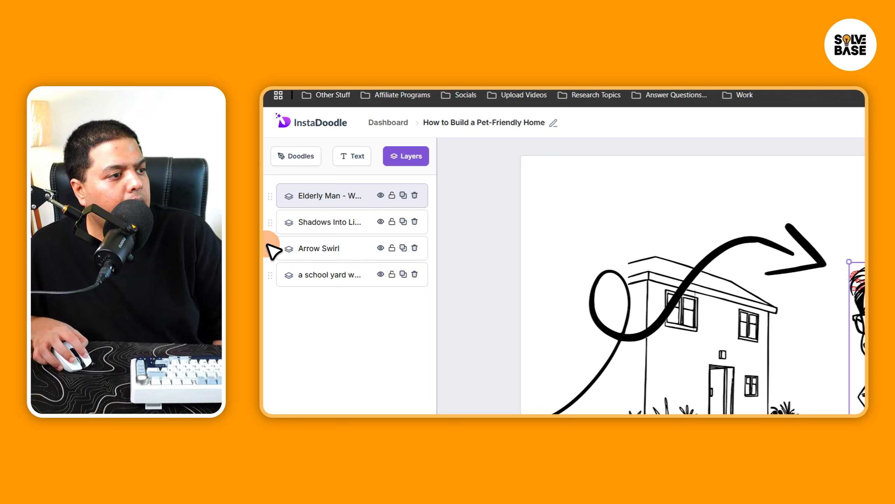
mouse_move(267, 244)
left_mouse_down()
mouse_move(266, 227)
mouse_move(269, 293)
mouse_move(280, 249)
left_mouse_up()
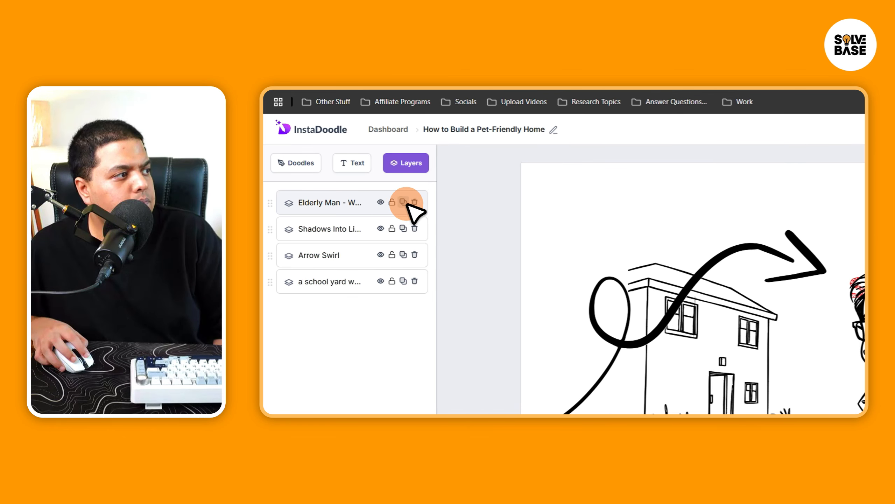
Paste a copy of the elderly man, place it to the right of the original and delete the copy.
mouse_move(661, 299)
left_mouse_down()
mouse_move(720, 295)
mouse_move(626, 292)
left_mouse_up()
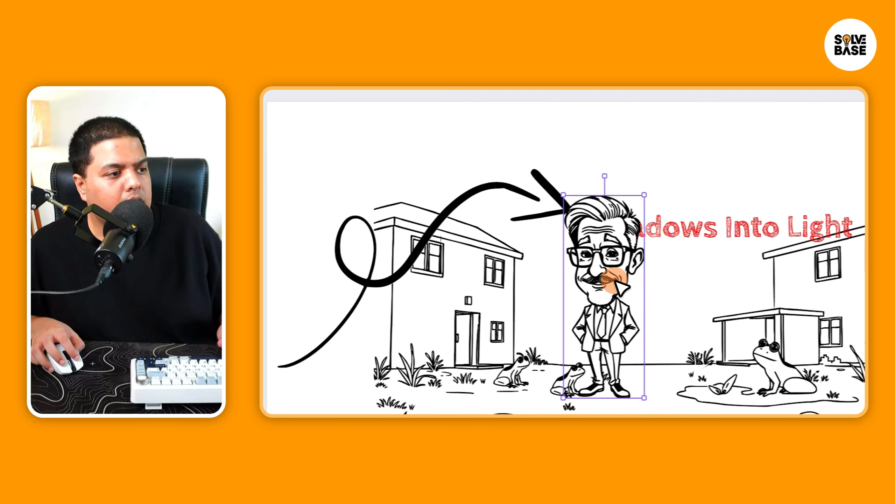
key("ctrl+v")
left_click_drag(565, 278, 670, 285)
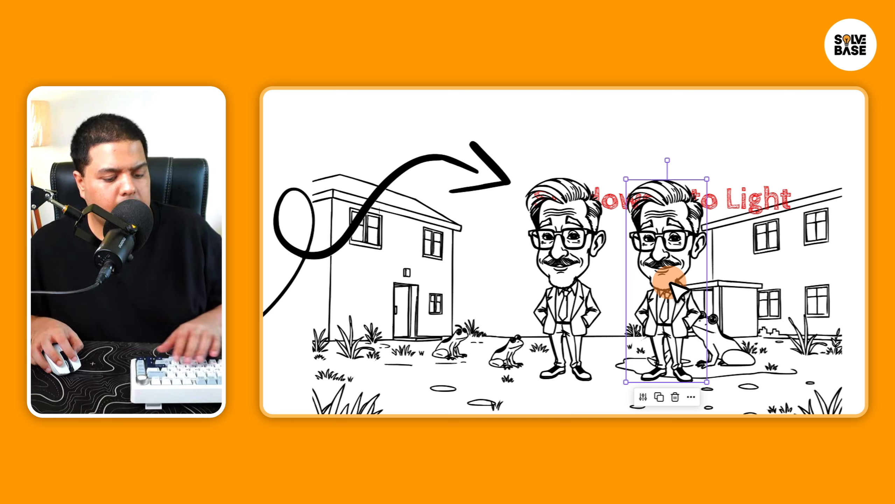
key("Delete")
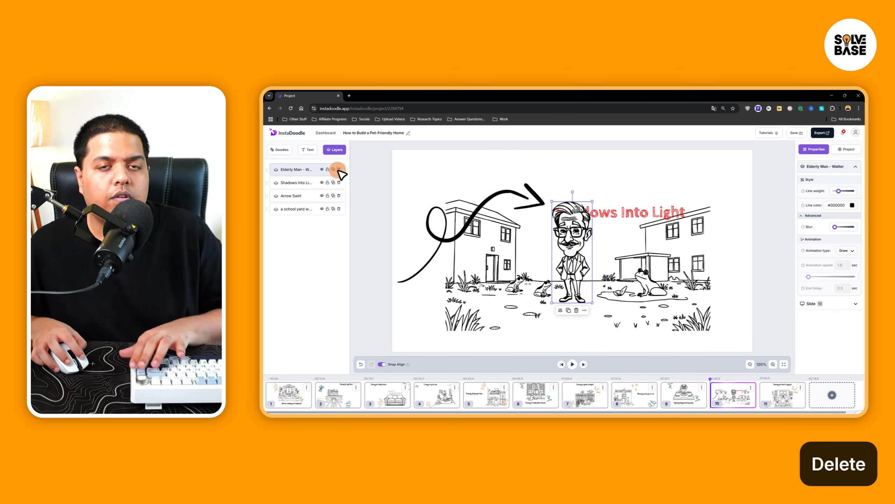
Reposition the elderly man over the start of the red text, duplicate him and offset the duplicate slightly to the right.
left_click_drag(553, 237, 572, 238)
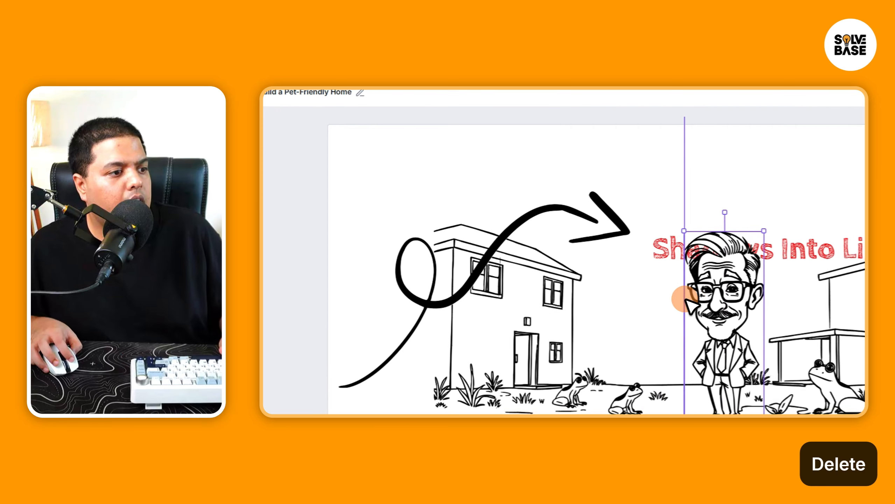
left_click_drag(684, 299, 662, 296)
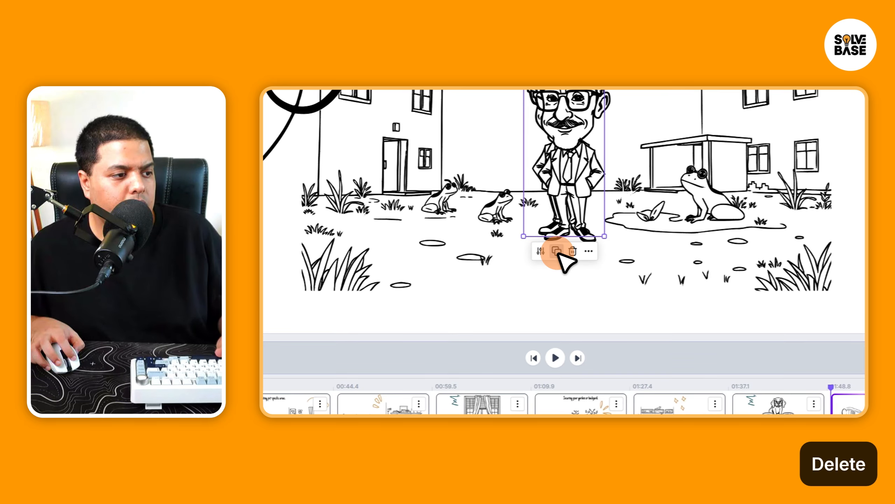
left_click(556, 251)
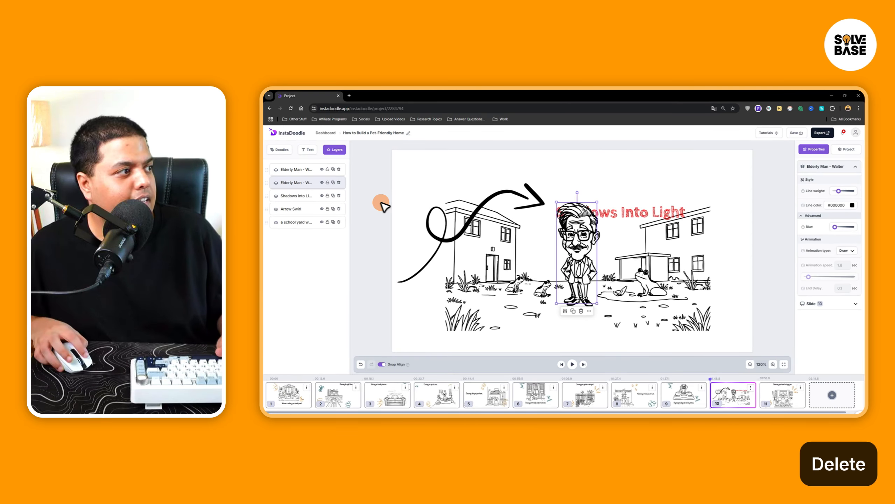
left_click_drag(589, 273, 605, 273)
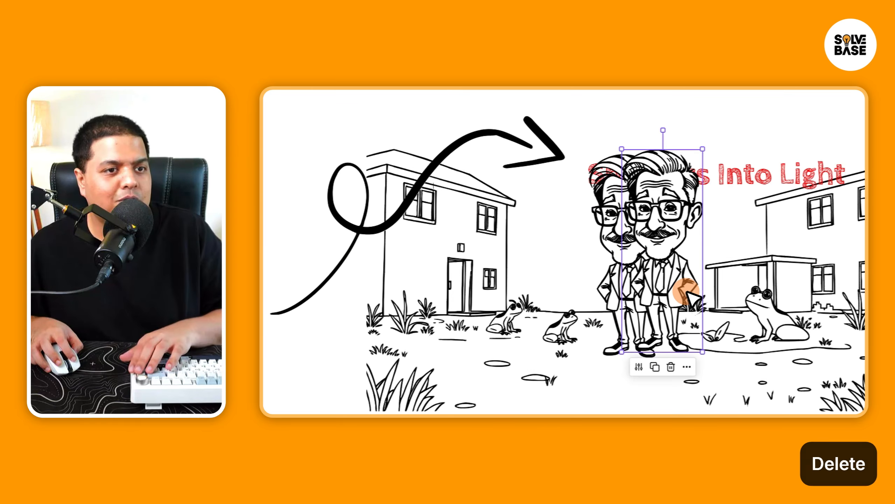
Delete the duplicated elderly man and open the project title for editing.
key("Delete")
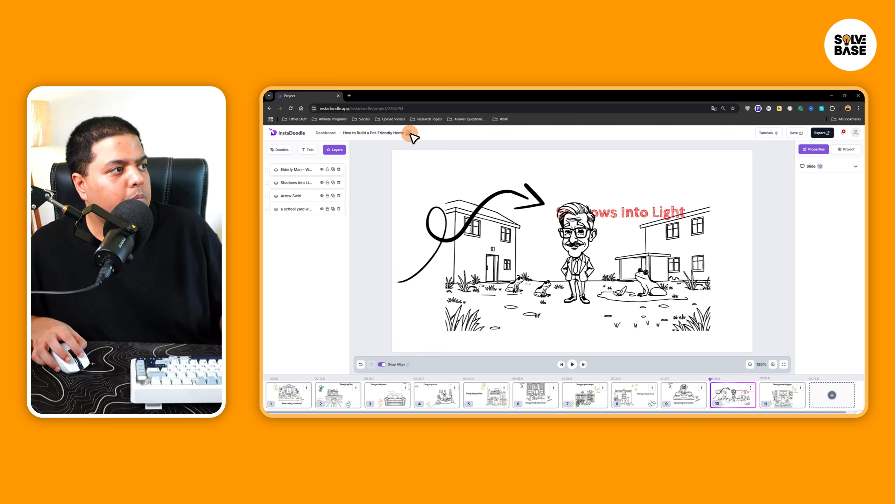
left_click(408, 133)
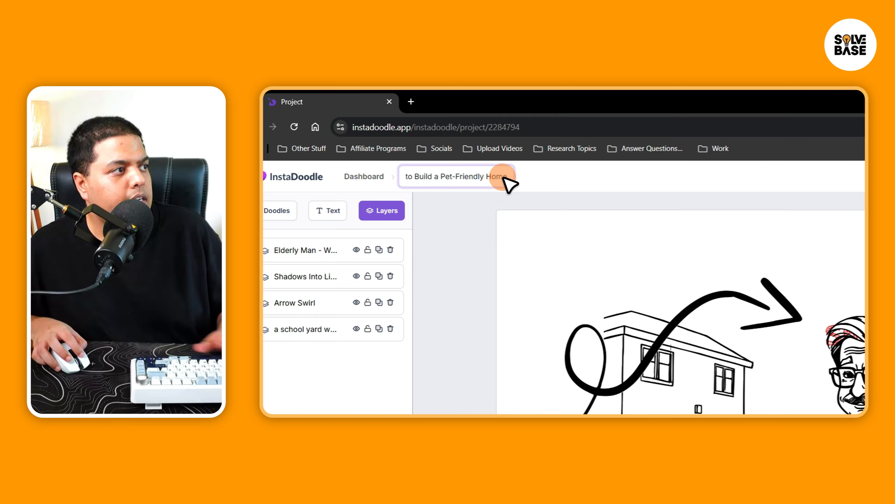
left_click(428, 134)
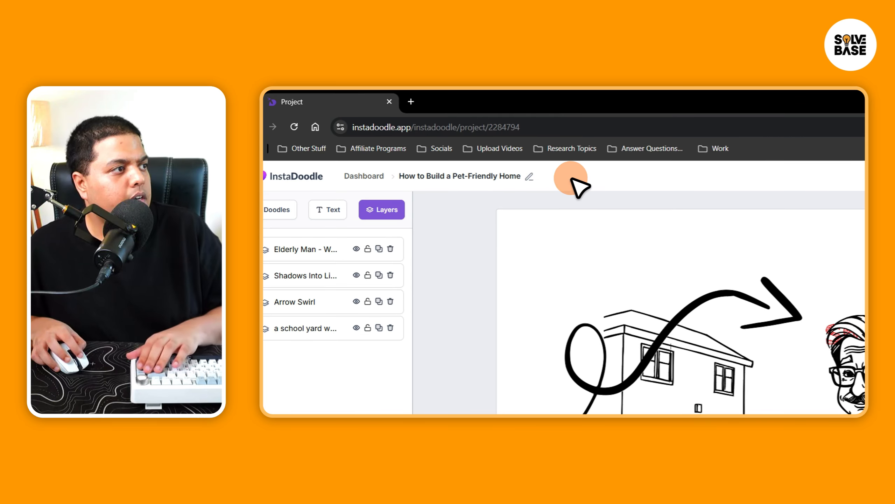
left_click(529, 176)
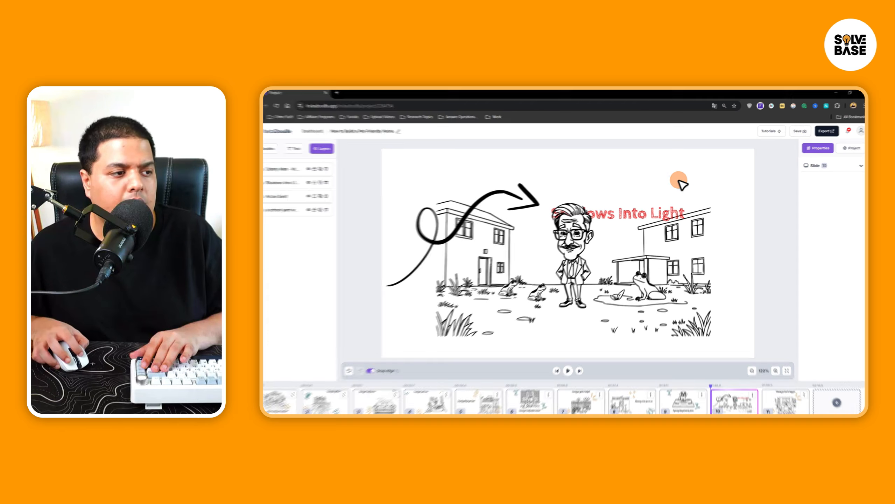
Nudge the elderly man slightly down and to the right, and save the project.
left_click(576, 255)
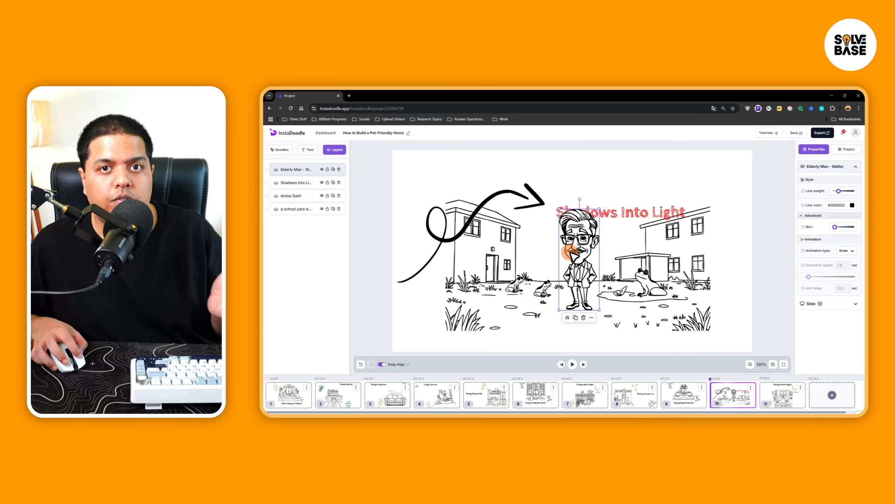
left_click(795, 132)
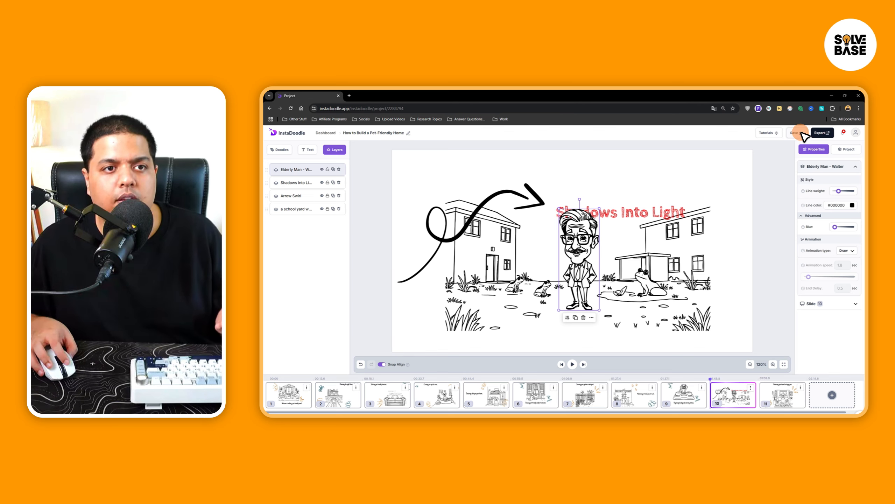
Export the video by rendering it at 2k resolution, and dismiss the render notice.
left_click(823, 133)
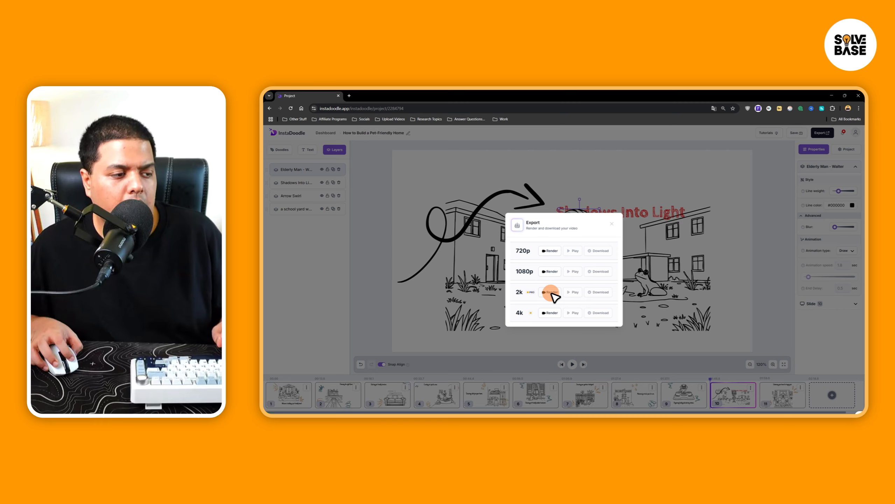
left_click(550, 292)
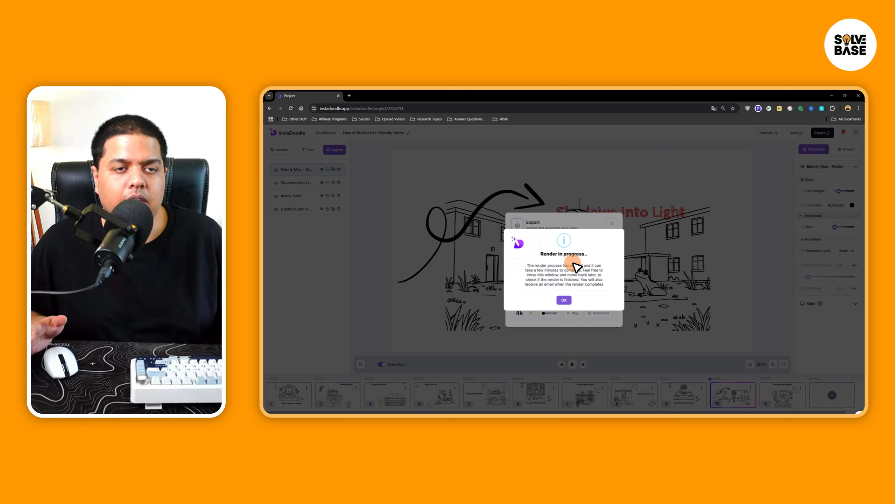
left_click(564, 300)
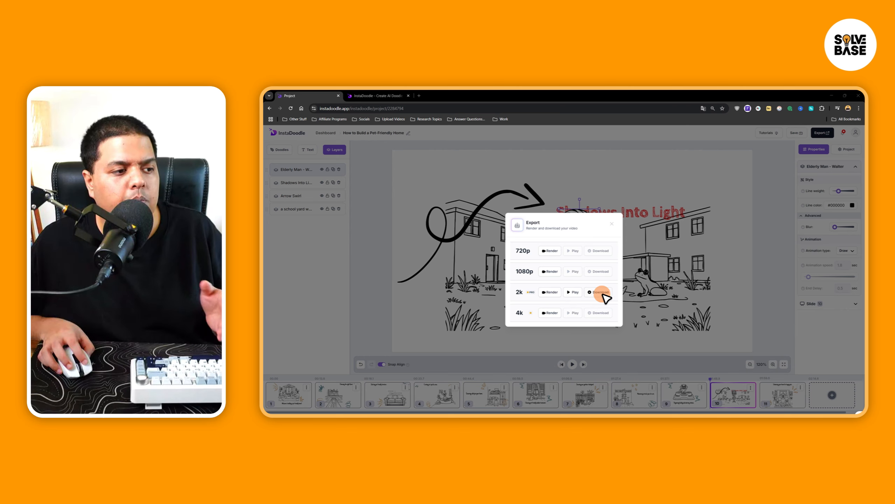
Preview the rendered 2k video with pauses, check the player's extra options, and review the export options again before closing them.
left_click(578, 294)
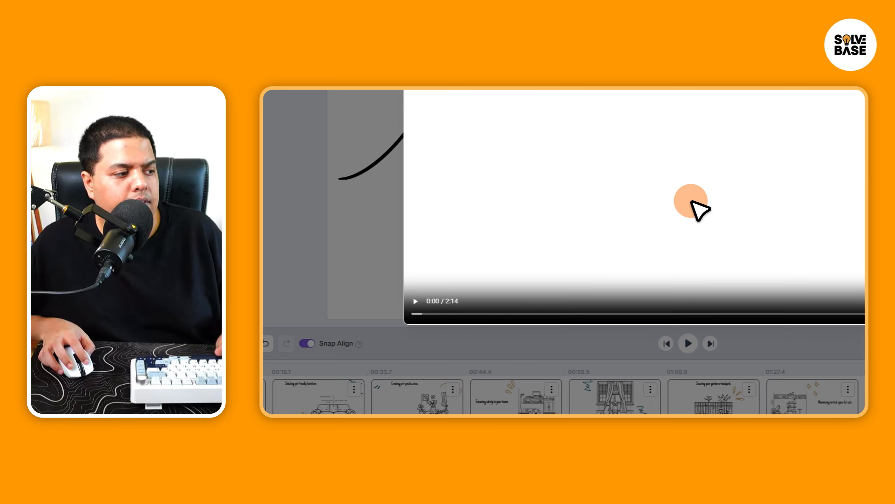
left_click(415, 302)
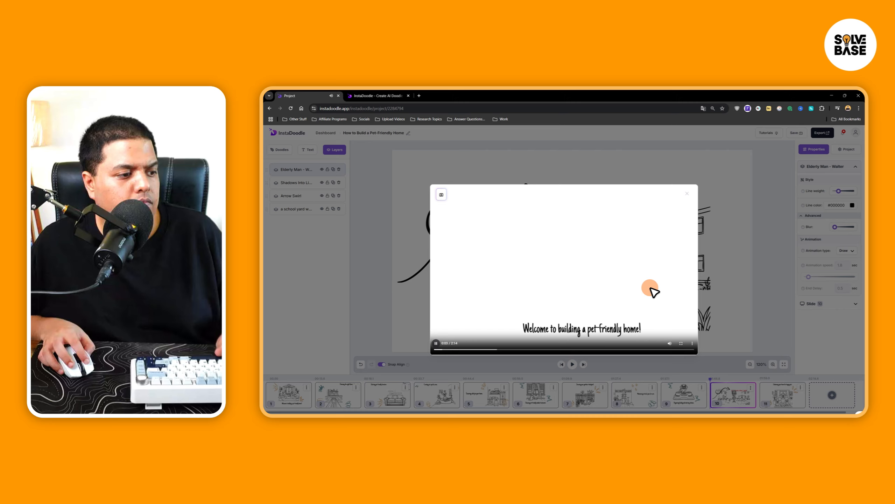
left_click(435, 342)
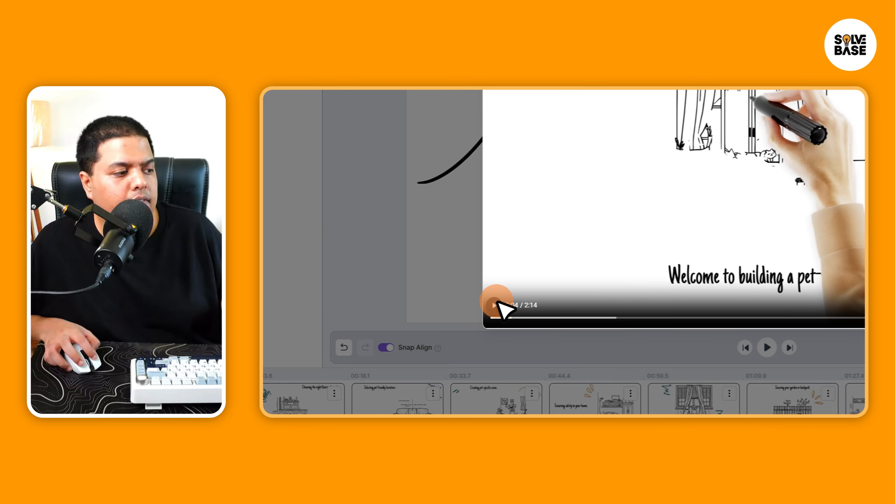
left_click(494, 304)
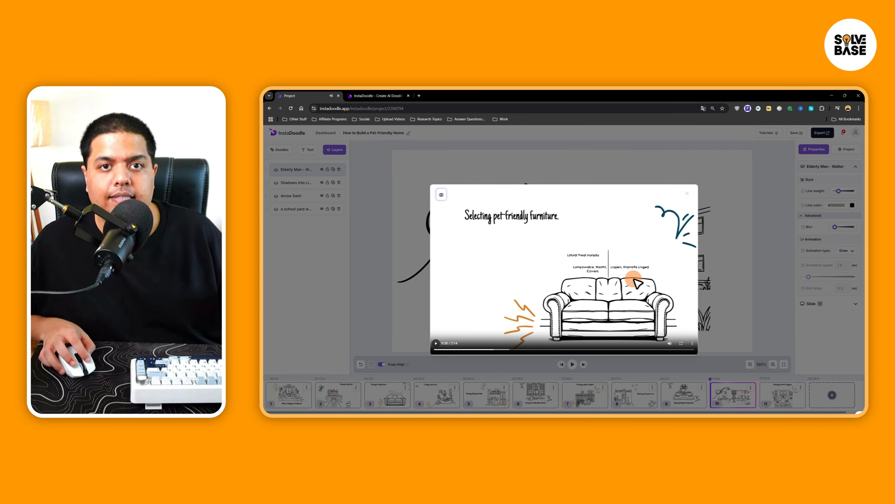
left_click(692, 344)
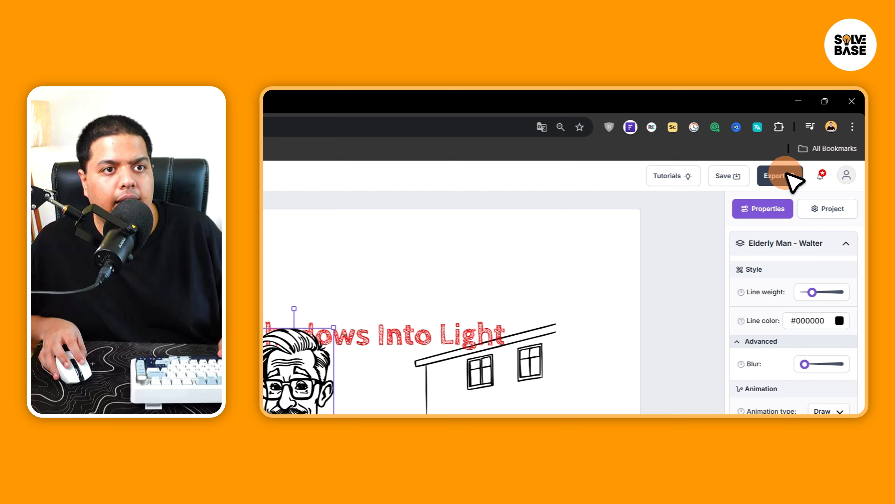
left_click(780, 176)
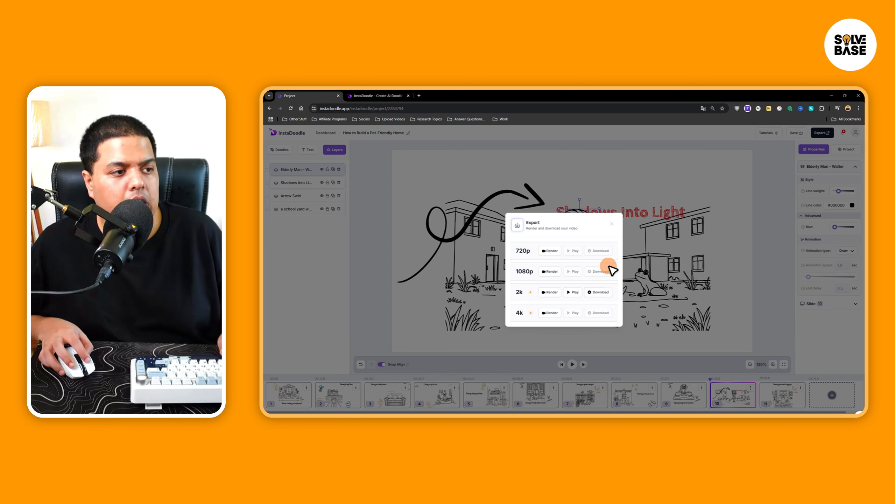
left_click(611, 223)
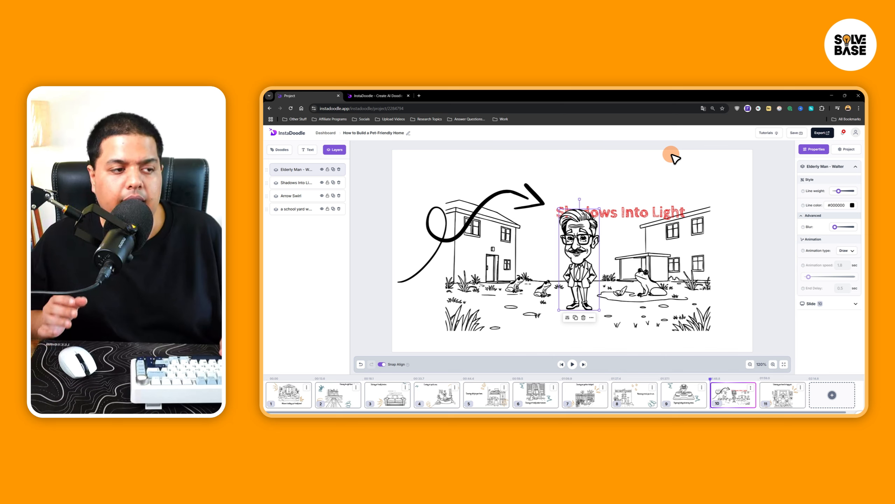
Switch to the InstaDoodle website and examine the prices and features of the InstaDoodle, InstaDoodle PRO and Agency plans.
left_click(377, 96)
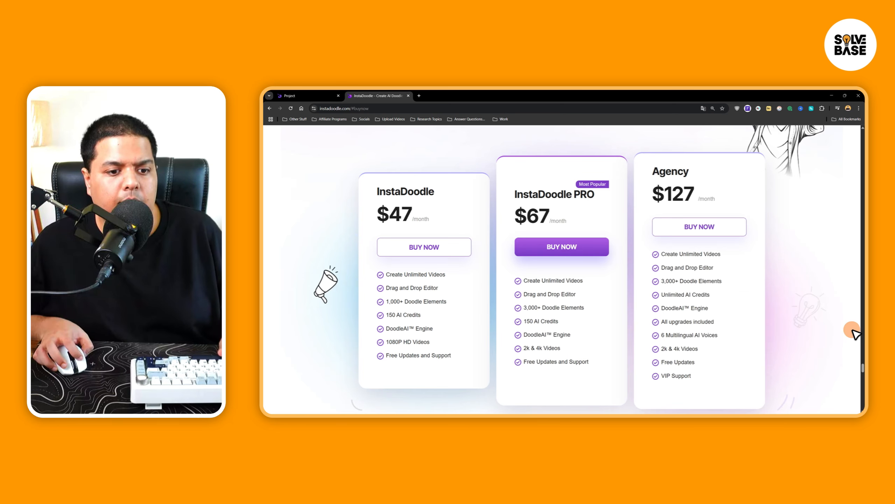
left_click_drag(861, 370, 862, 127)
left_click(786, 140)
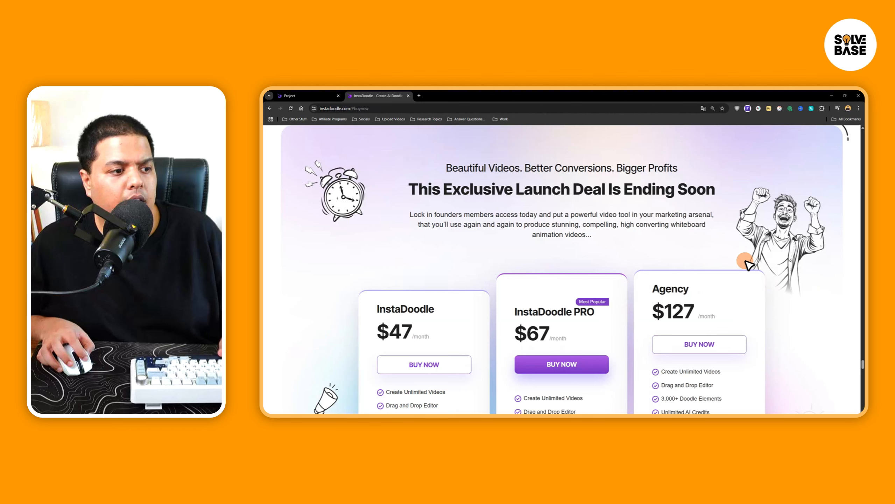
left_click_drag(861, 365, 861, 369)
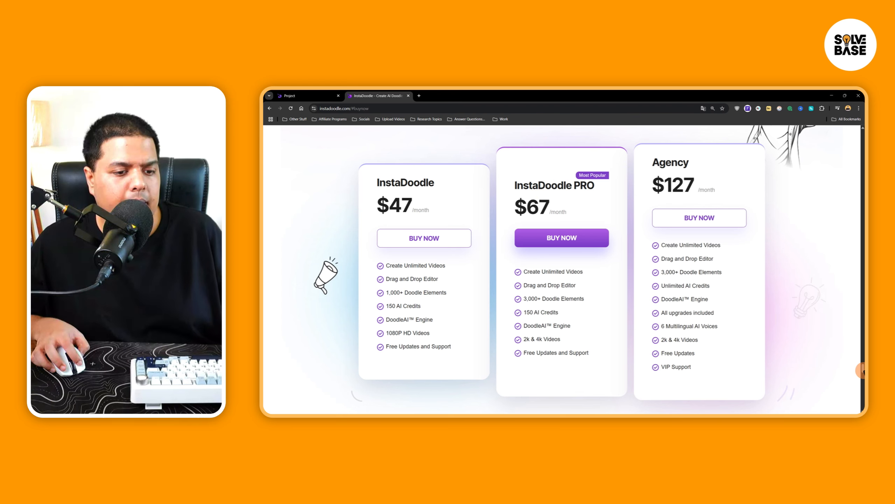
mouse_move(862, 369)
left_mouse_down()
mouse_move(861, 352)
mouse_move(861, 361)
left_mouse_up()
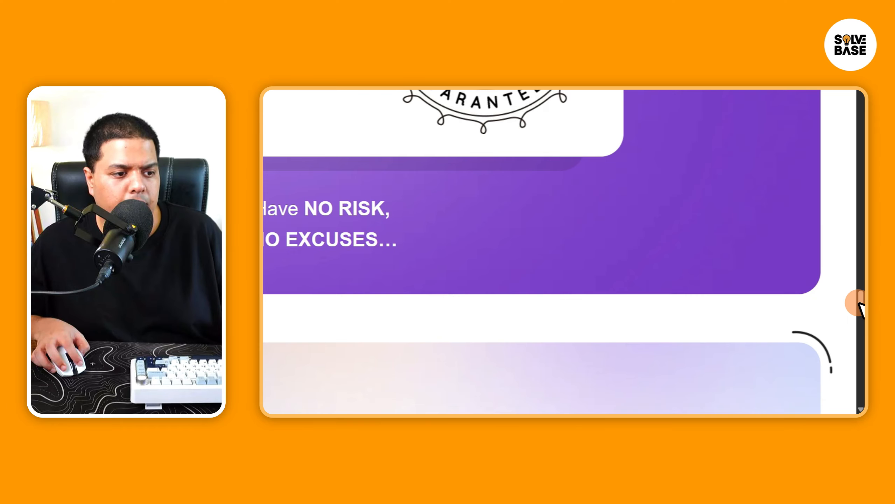
left_click_drag(857, 310, 781, 277)
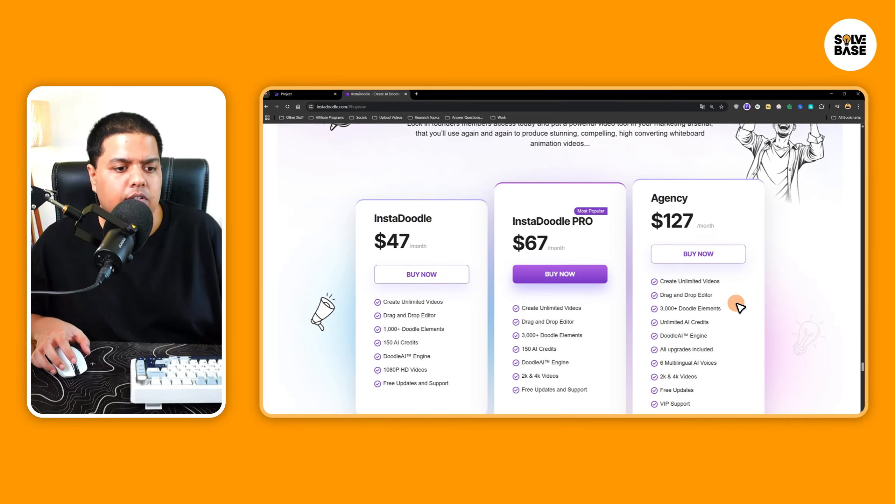